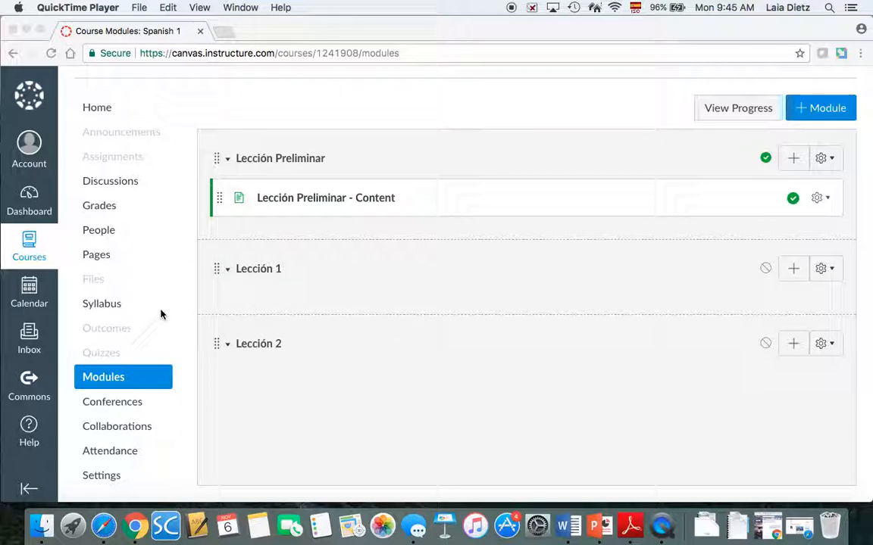
# Open the Quizzes page from the Spanish 1 course navigation
pyautogui.click(100, 356)
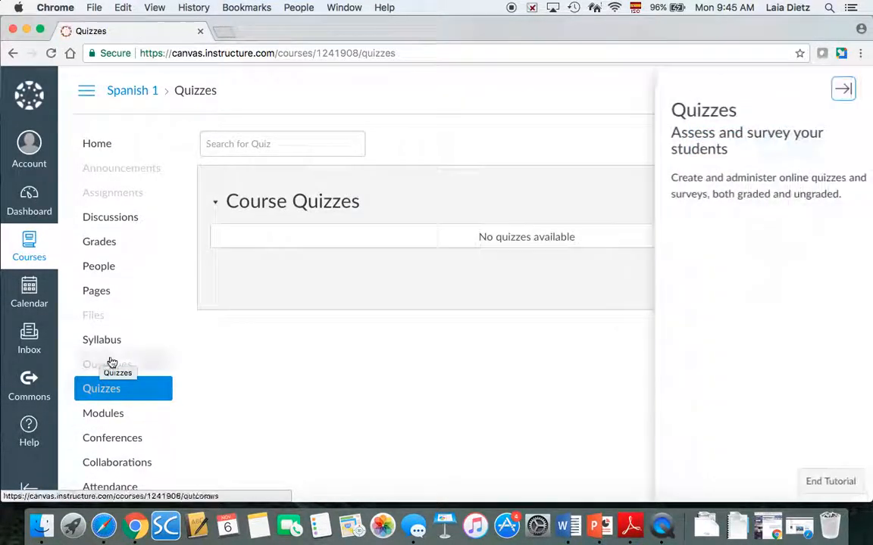
# Collapse the quizzes tutorial, go to Manage Question Banks, and add a new question bank
pyautogui.click(847, 91)
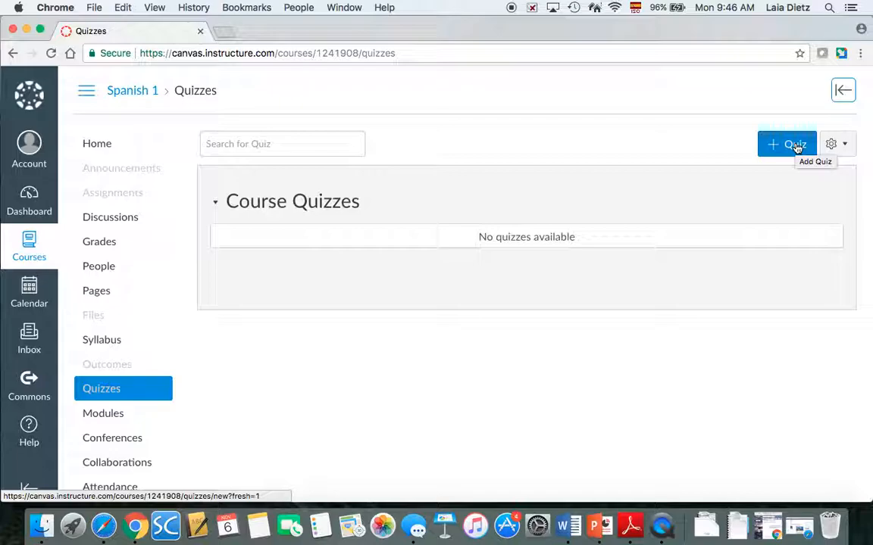
pyautogui.click(848, 147)
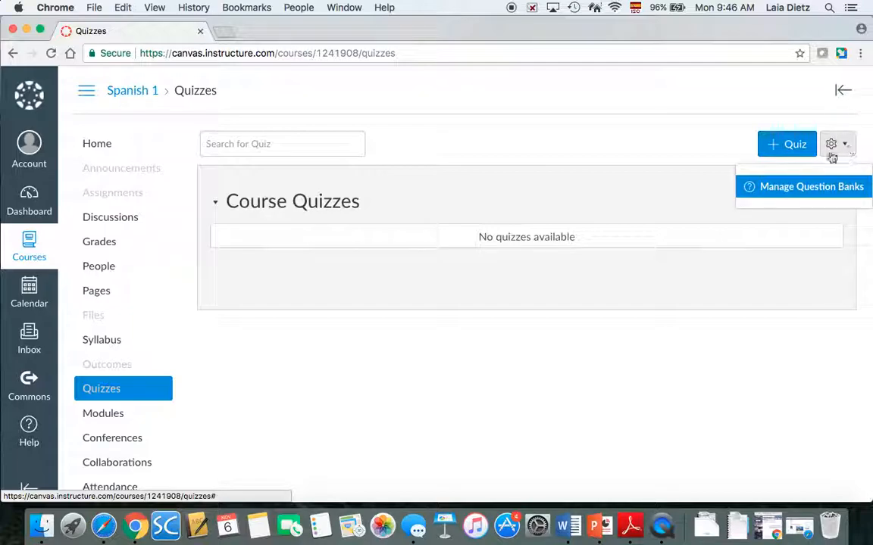
pyautogui.click(770, 193)
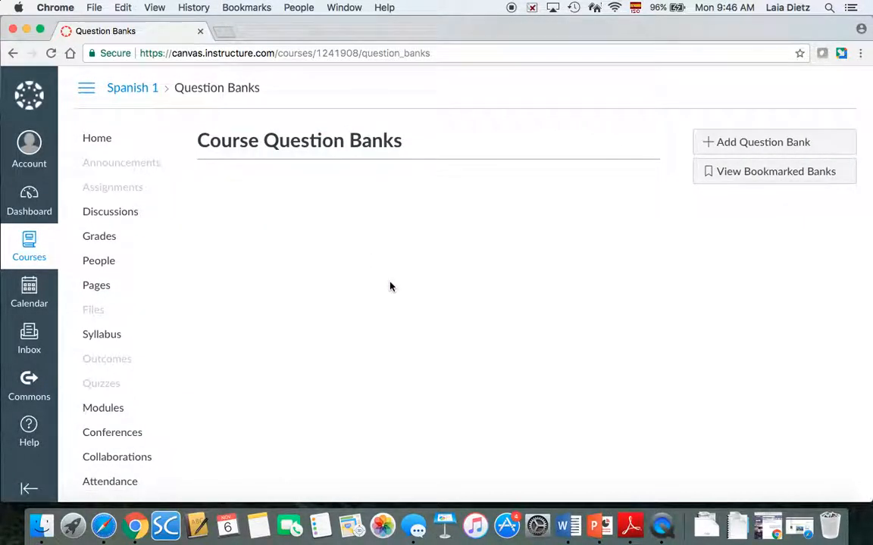
pyautogui.click(736, 145)
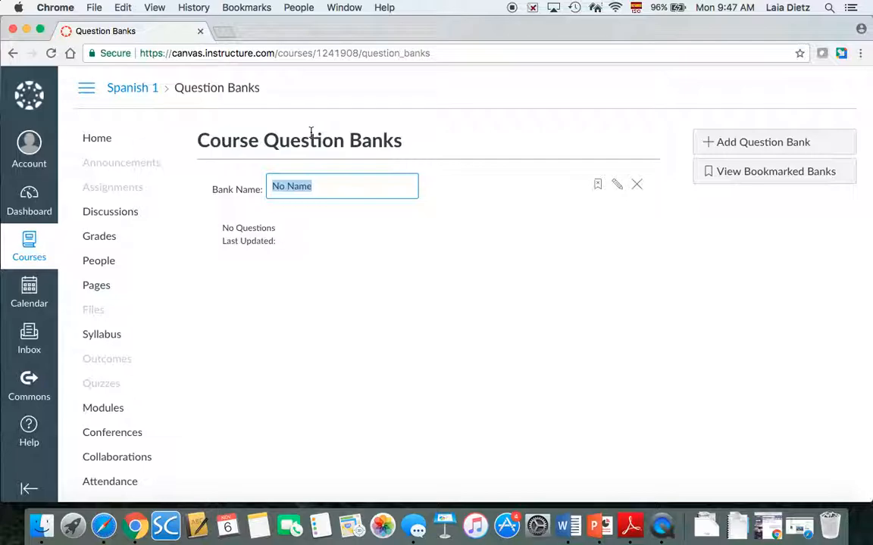
# Name the new bank 'Lección Preliminar - Vocabulario ASD1' and save it
pyautogui.write('Lección ')
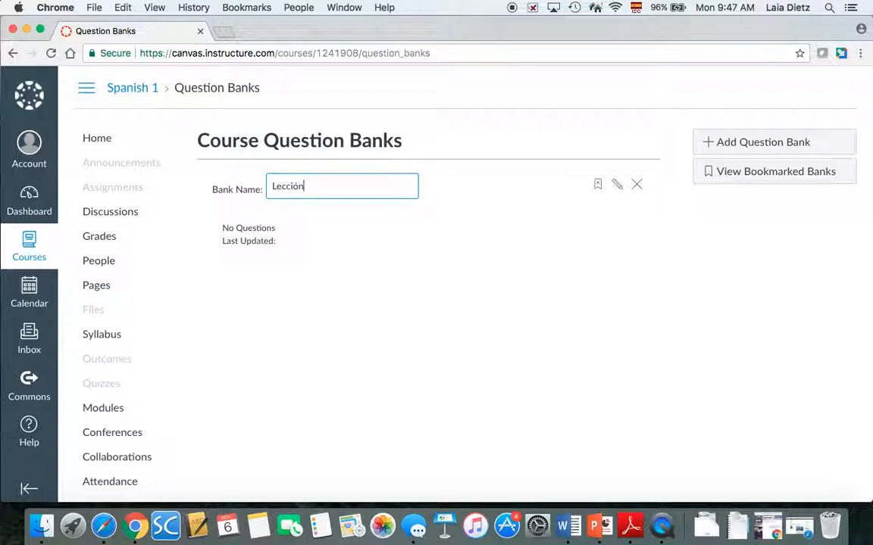
pyautogui.write('Preliminar - Vocabulario')
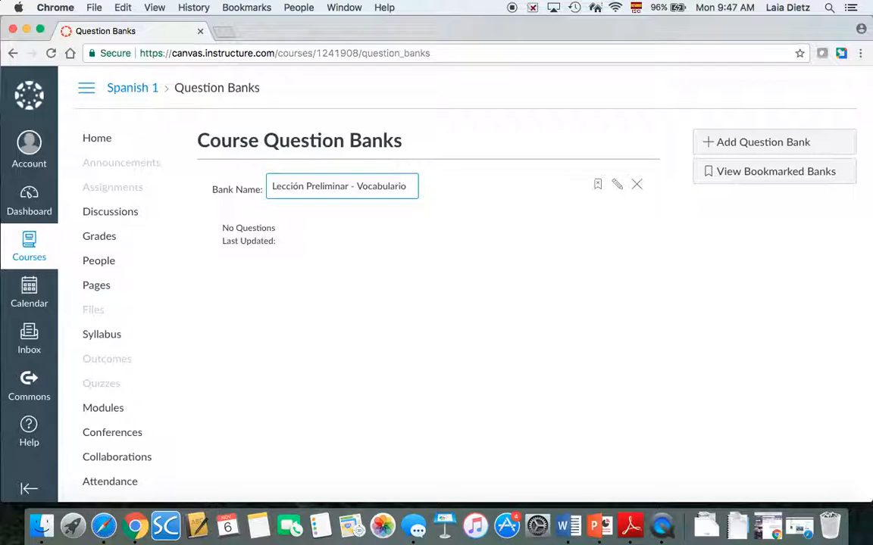
pyautogui.write('ASD1')
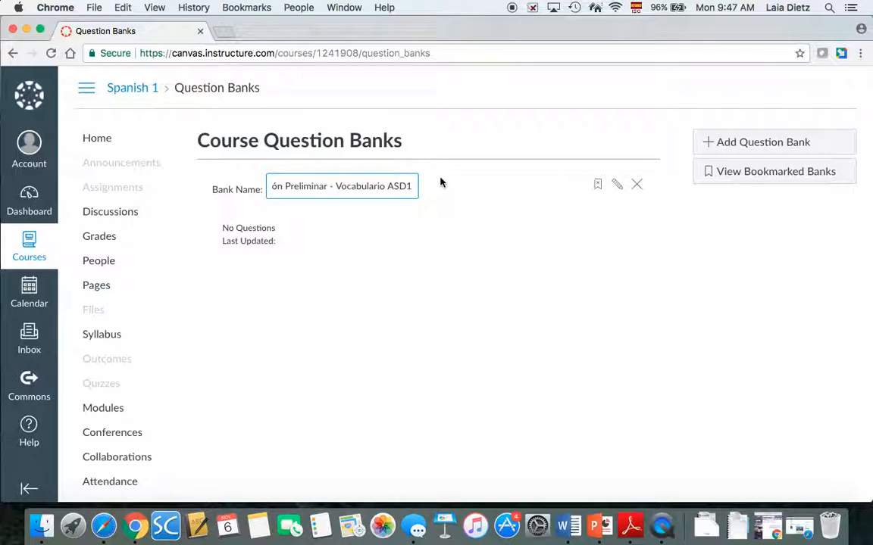
pyautogui.press('Return')
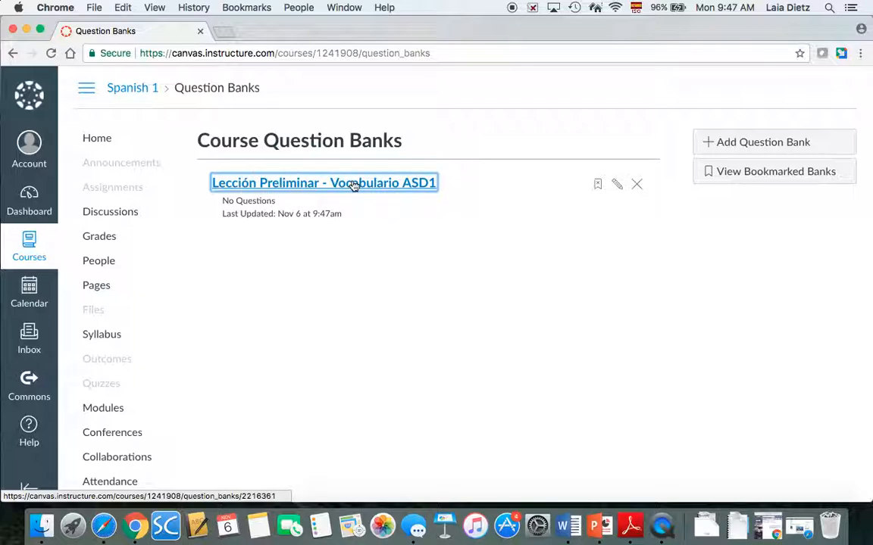
# Open the Vocabulario ASD1 bank and add a new Multiple Choice question
pyautogui.click(396, 191)
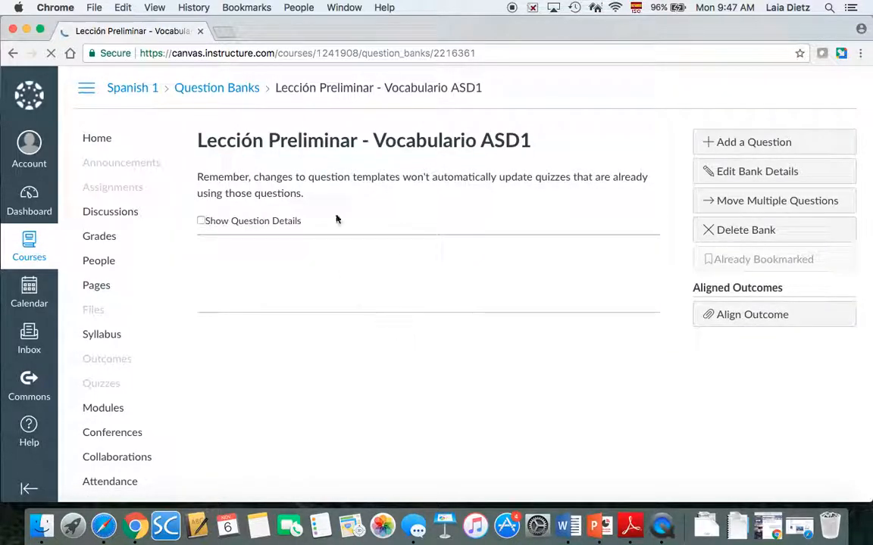
pyautogui.click(759, 146)
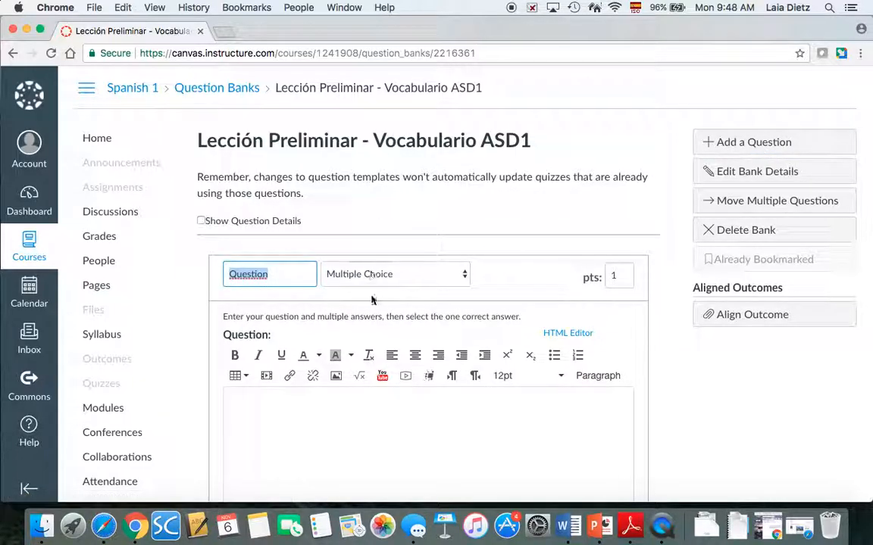
pyautogui.scroll(-2, 479, 226)
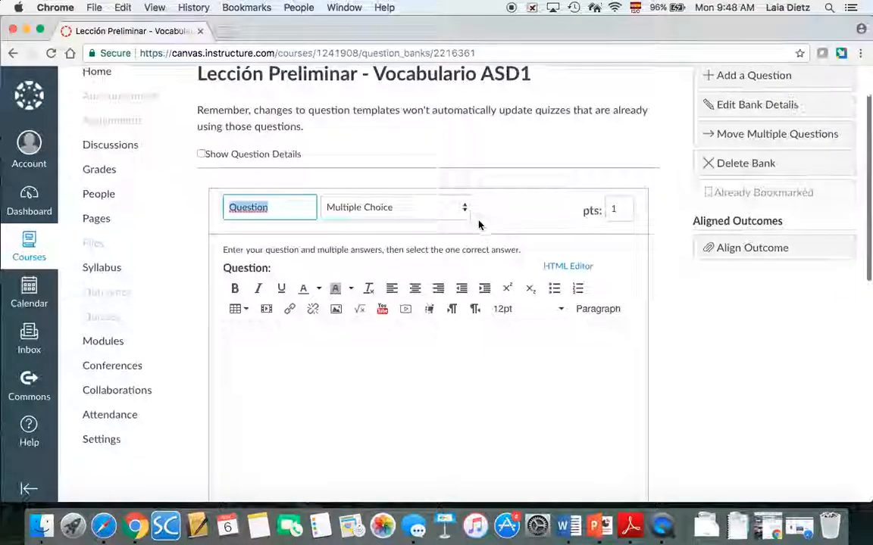
pyautogui.scroll(-1, 477, 224)
pyautogui.click(446, 202)
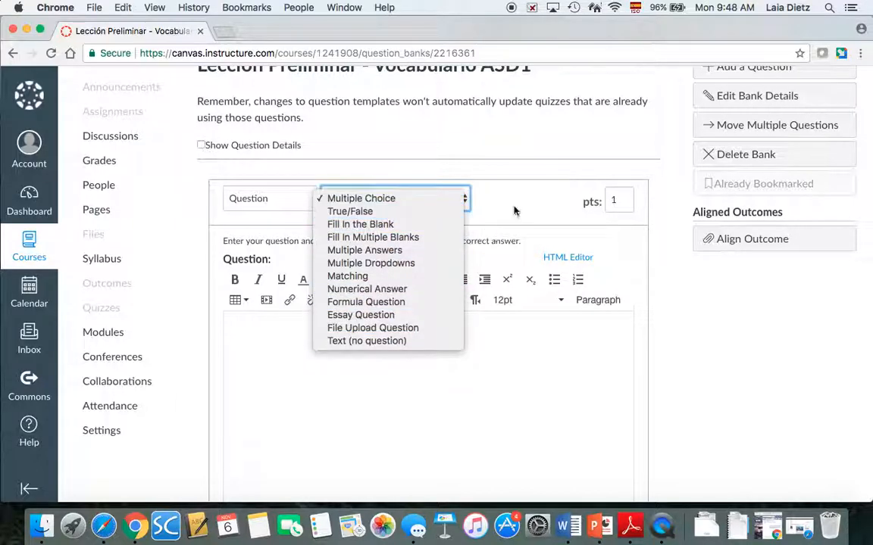
pyautogui.click(472, 183)
# Write the question text 'Choose the best answer to the question.' followed by '¿Cómo estás?'
pyautogui.click(403, 360)
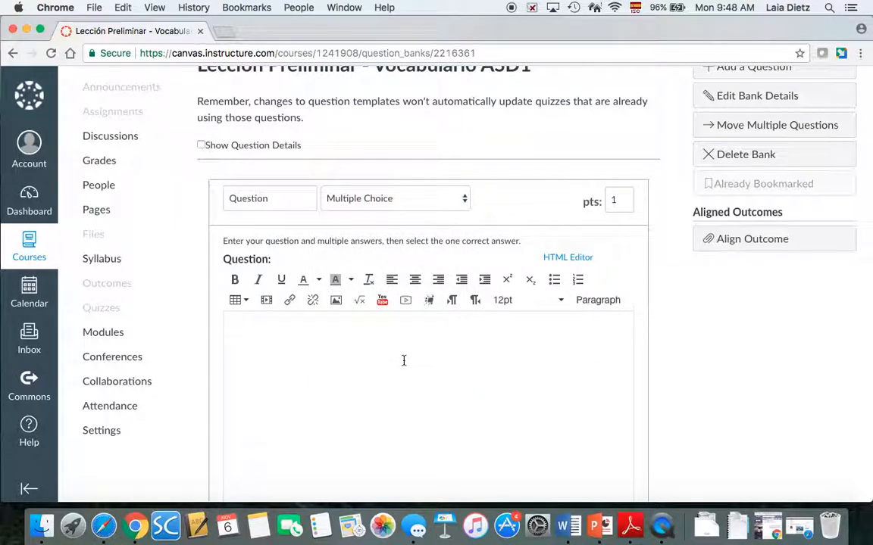
pyautogui.write('Choose the best a')
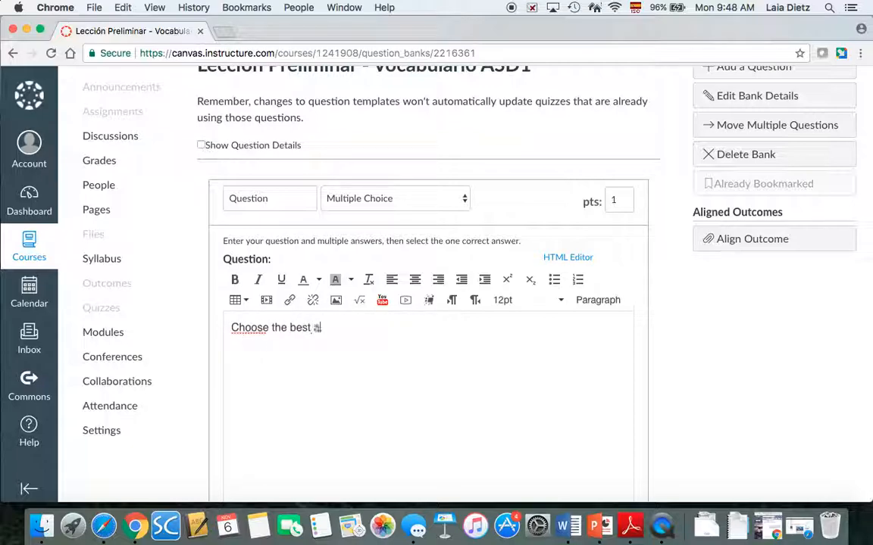
pyautogui.write('nswer to the ')
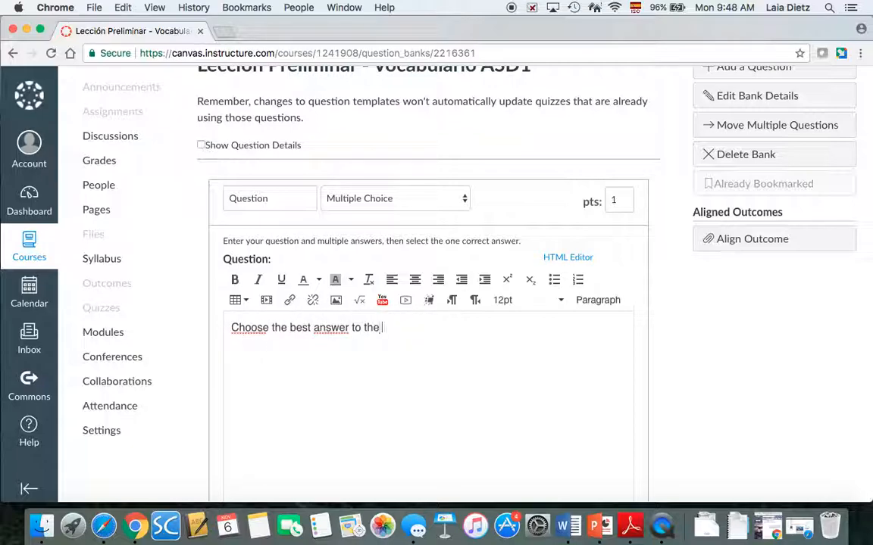
pyautogui.write('question')
pyautogui.write('.')
pyautogui.press('Return')
pyautogui.write('¿')
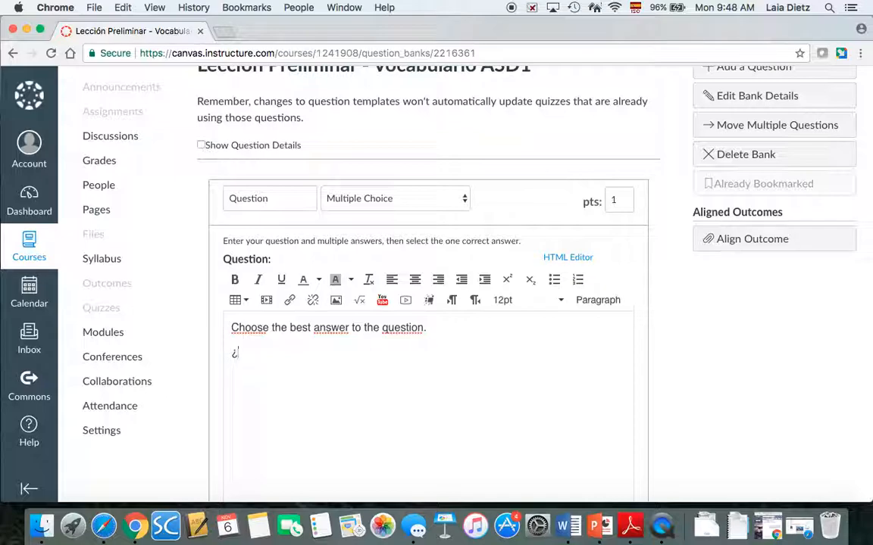
pyautogui.write('Cómo estás?')
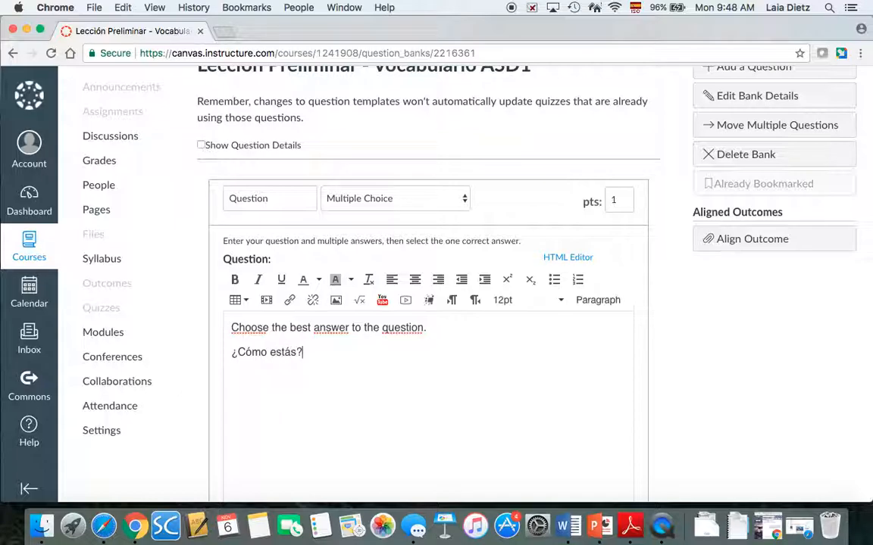
pyautogui.scroll(-5, 608, 331)
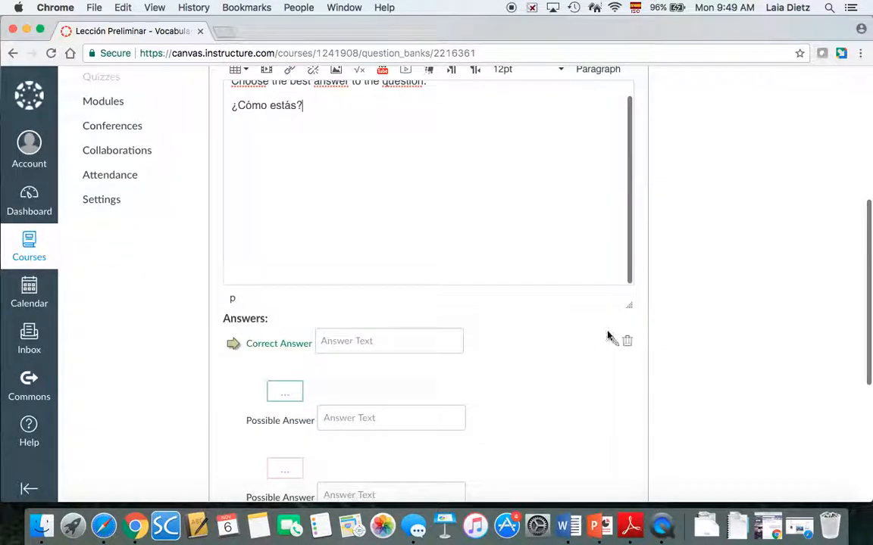
# Enter the correct answer 'Yo estoy bien.' and the first two wrong answers, including 'Está bien.'
pyautogui.click(391, 347)
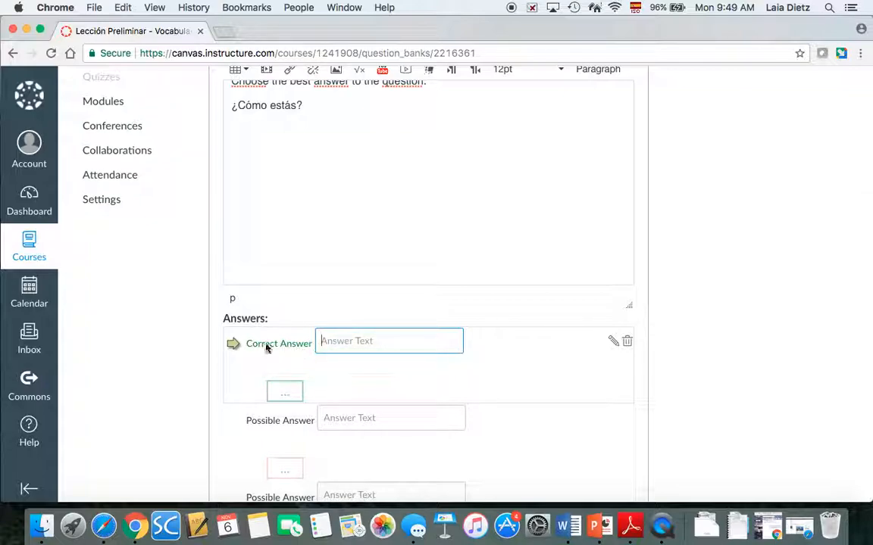
pyautogui.write('Yo estoy bi')
pyautogui.write('en,')
pyautogui.click(399, 418)
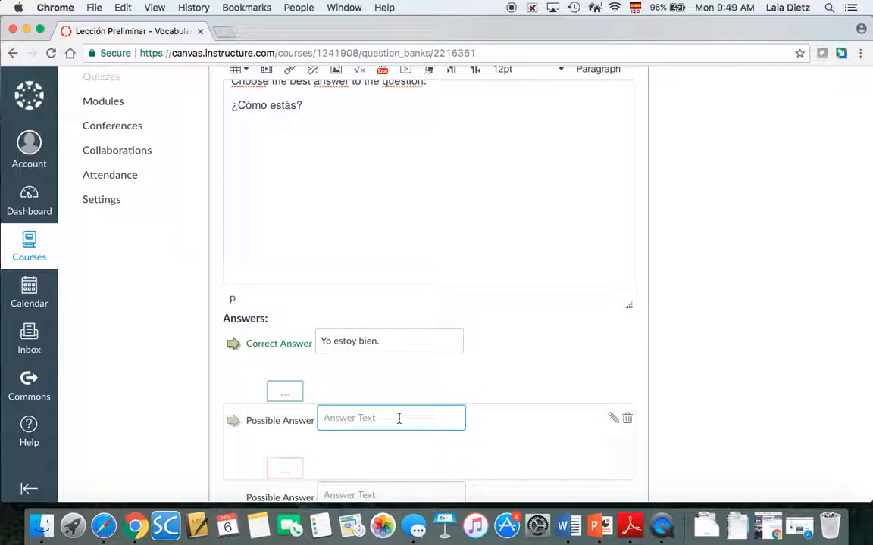
pyautogui.write('E')
pyautogui.write('stás')
pyautogui.write(' mal')
pyautogui.write('bien.')
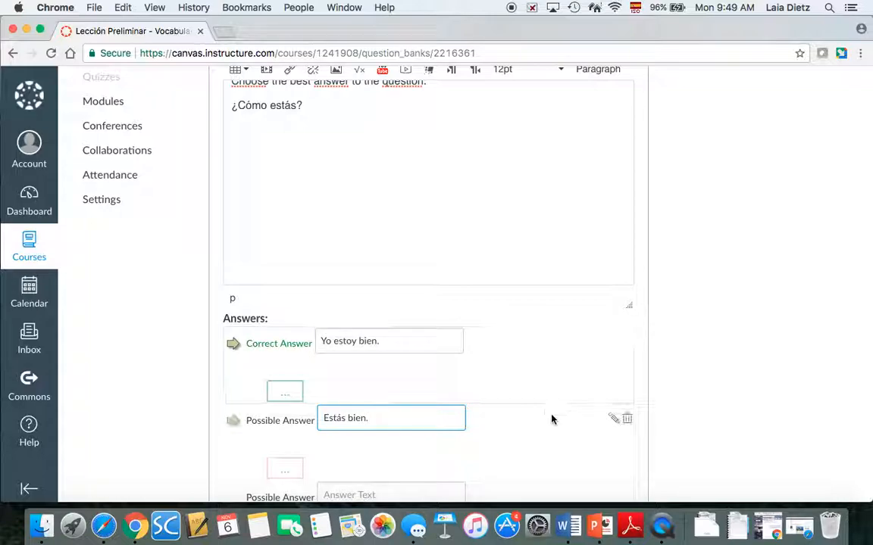
pyautogui.scroll(-4, 551, 418)
pyautogui.click(379, 338)
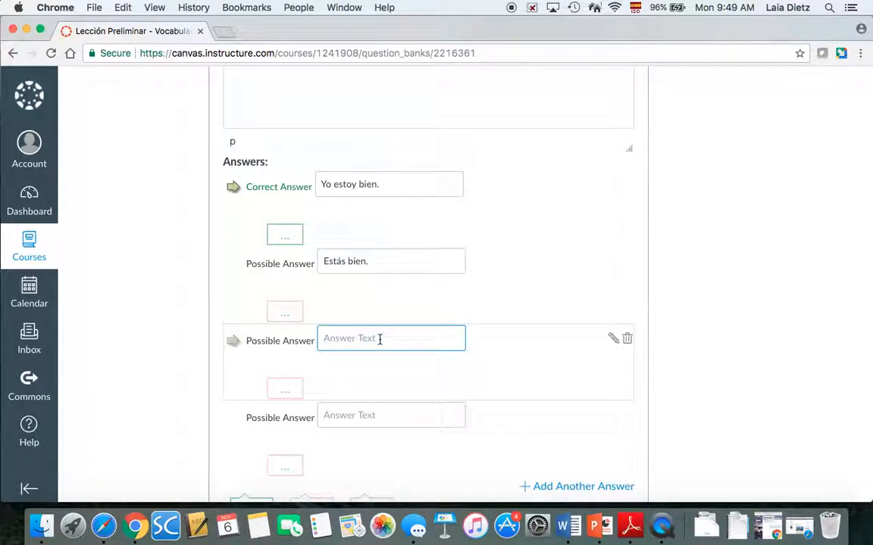
pyautogui.write('Está bien.')
# Add the final wrong answer 'Soy bien.' and save the question
pyautogui.click(357, 414)
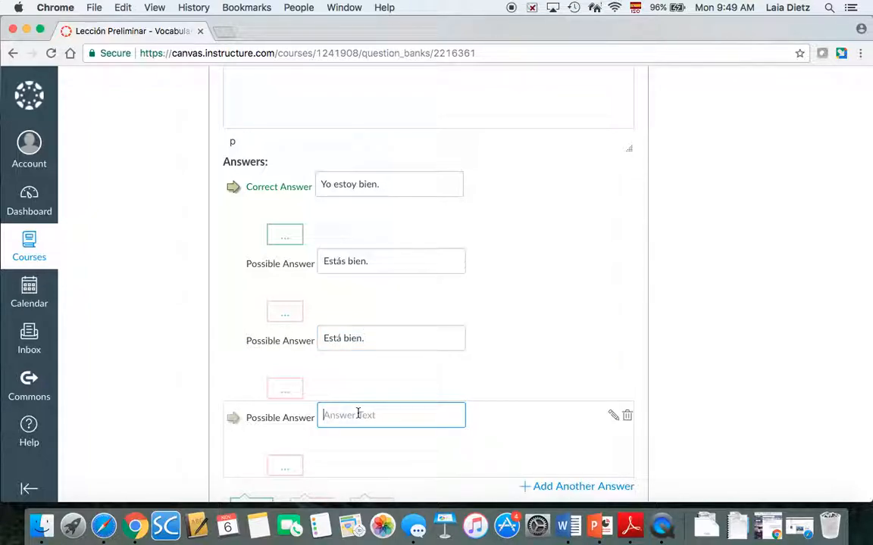
pyautogui.write('Soy,')
pyautogui.write('bien.')
pyautogui.scroll(-3, 707, 338)
pyautogui.scroll(8, 707, 338)
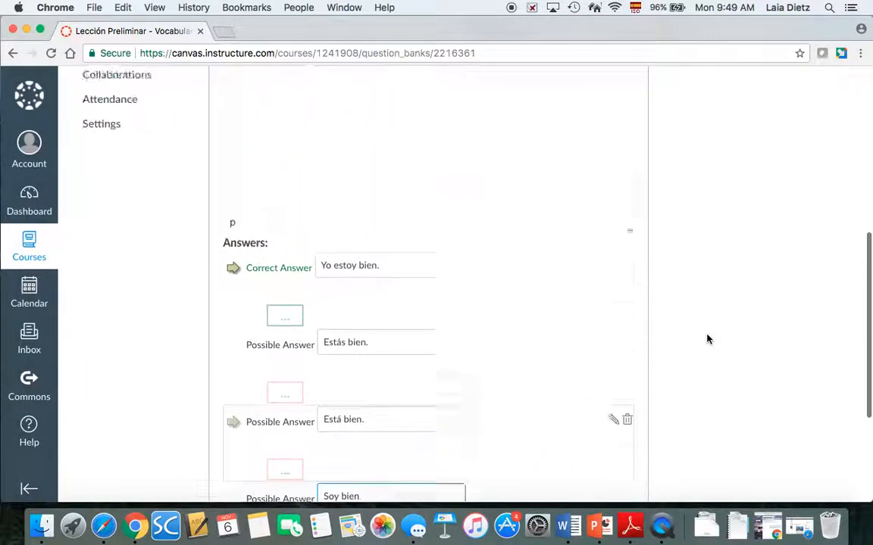
pyautogui.scroll(-5, 706, 338)
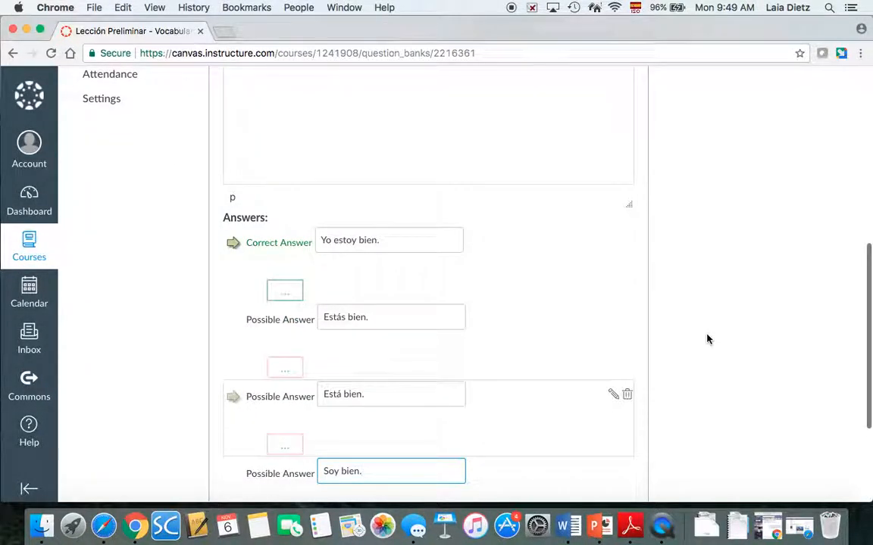
pyautogui.write('.')
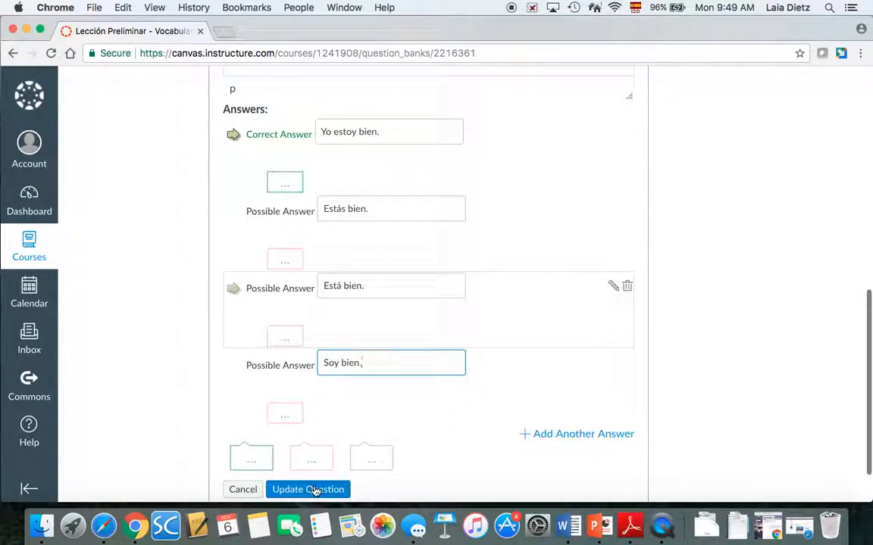
pyautogui.click(314, 491)
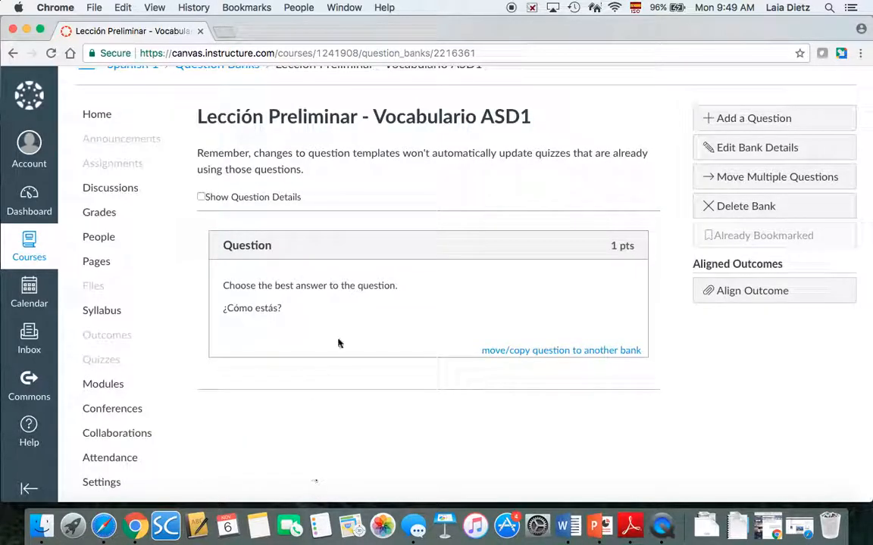
# Add a Fill In the Blank question reading 'Complete with the right word.' and '¿Cómo te _______? Me llamo Laia.'
pyautogui.click(748, 120)
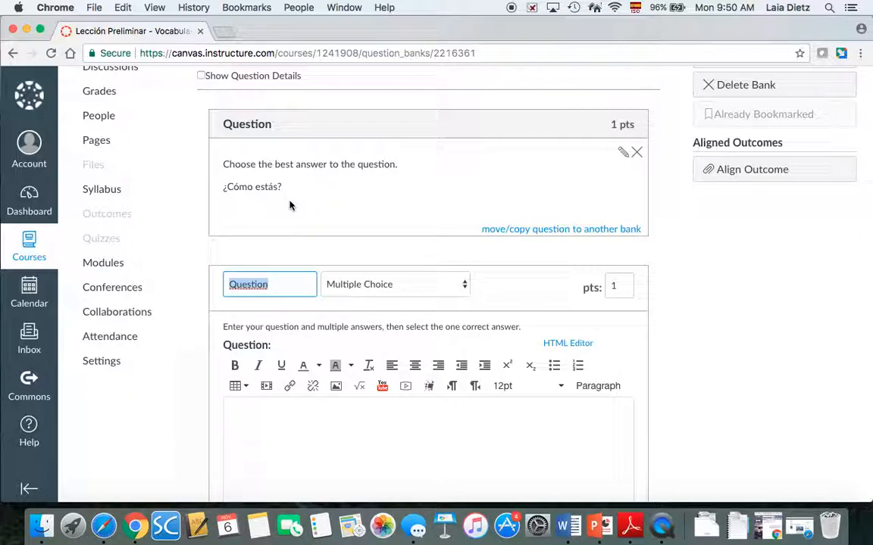
pyautogui.click(307, 415)
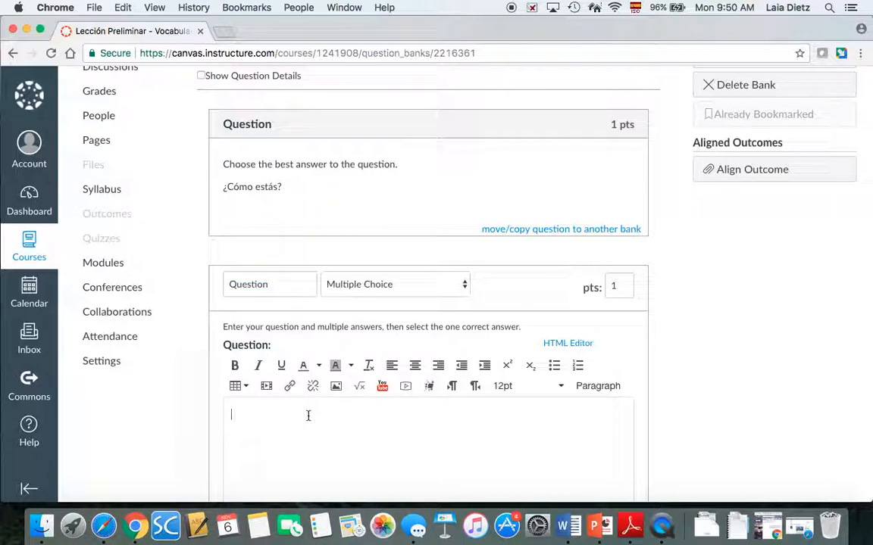
pyautogui.click(432, 284)
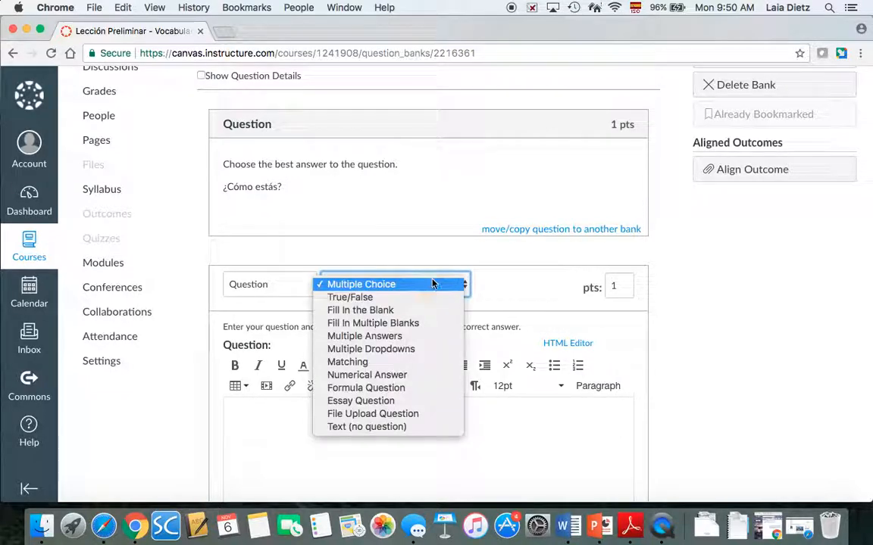
pyautogui.click(398, 311)
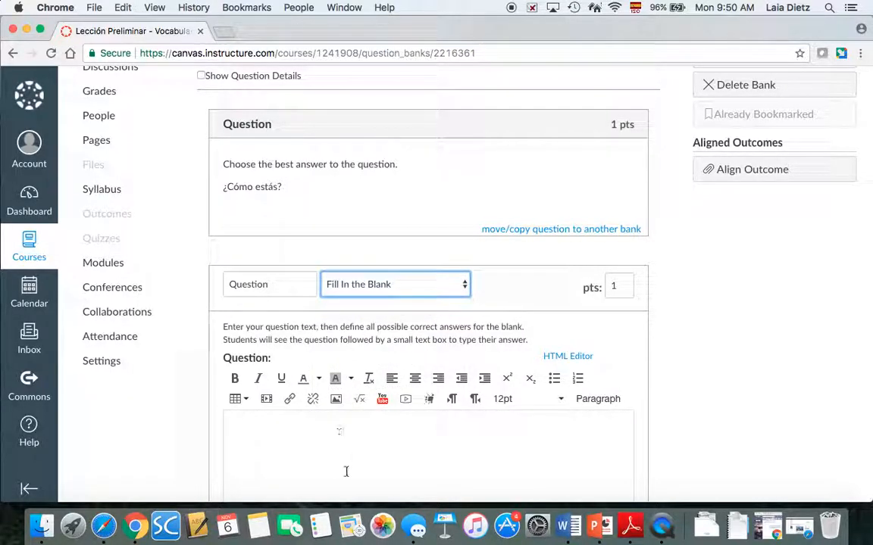
pyautogui.write('Complete with ')
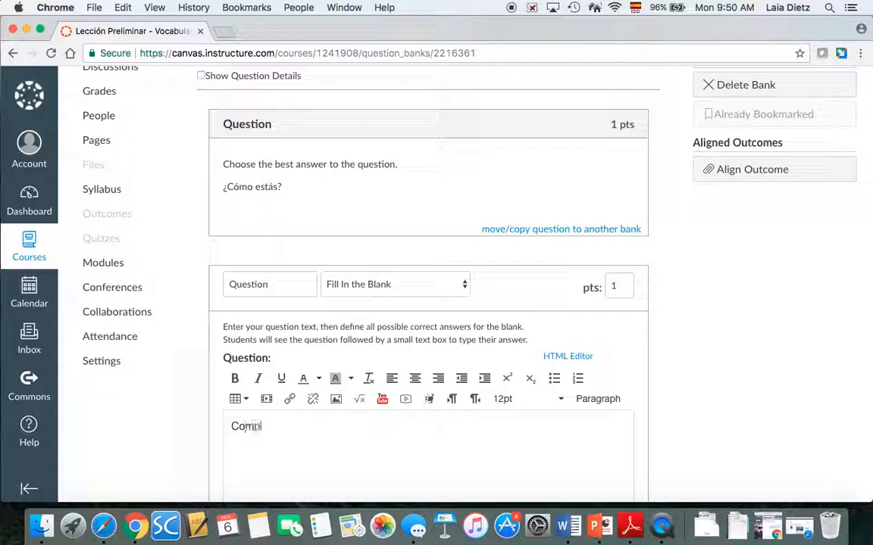
pyautogui.write('the')
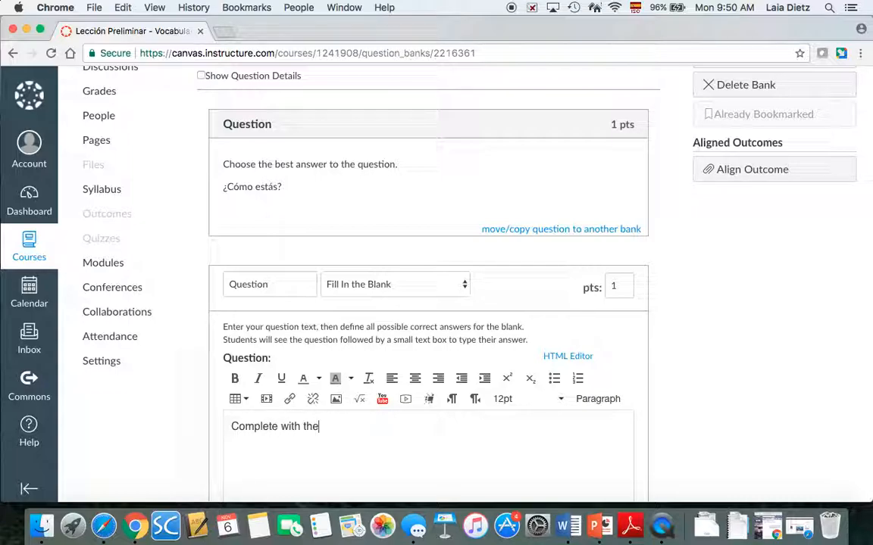
pyautogui.write(' right word.')
pyautogui.press('Return')
pyautogui.press('Return')
pyautogui.write('¿C')
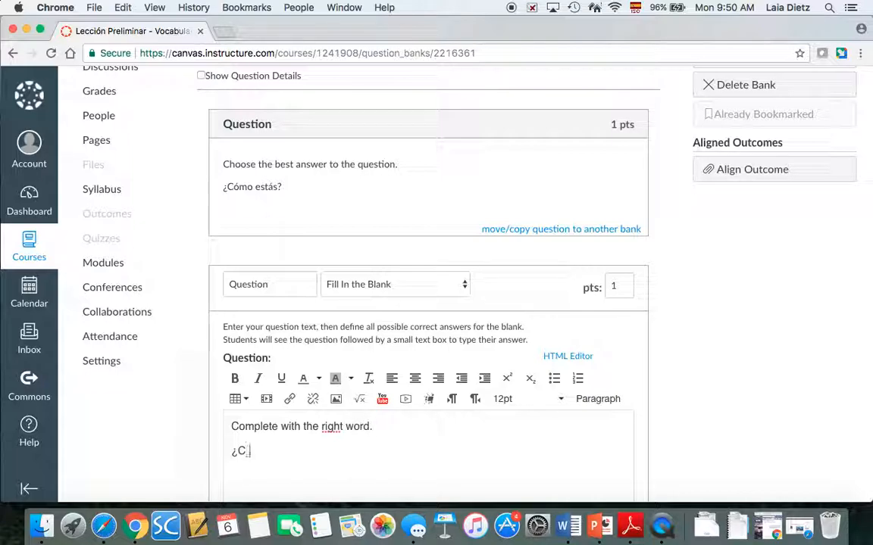
pyautogui.write('ómo te _______? Me llamo')
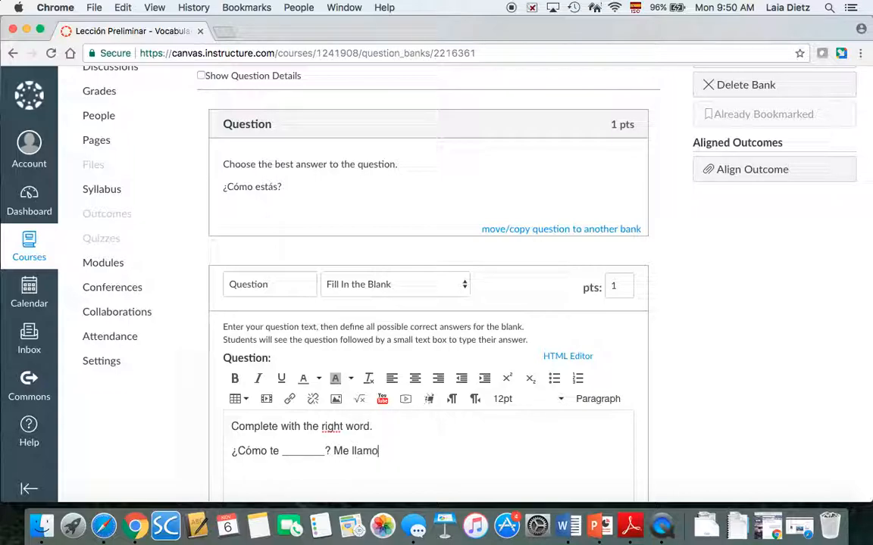
pyautogui.write(' Laia.')
# Set 'llamas' and 'Llamas' as accepted answers and delete the empty answer rows
pyautogui.scroll(-3, 788, 383)
pyautogui.scroll(-1, 788, 383)
pyautogui.scroll(-2, 598, 311)
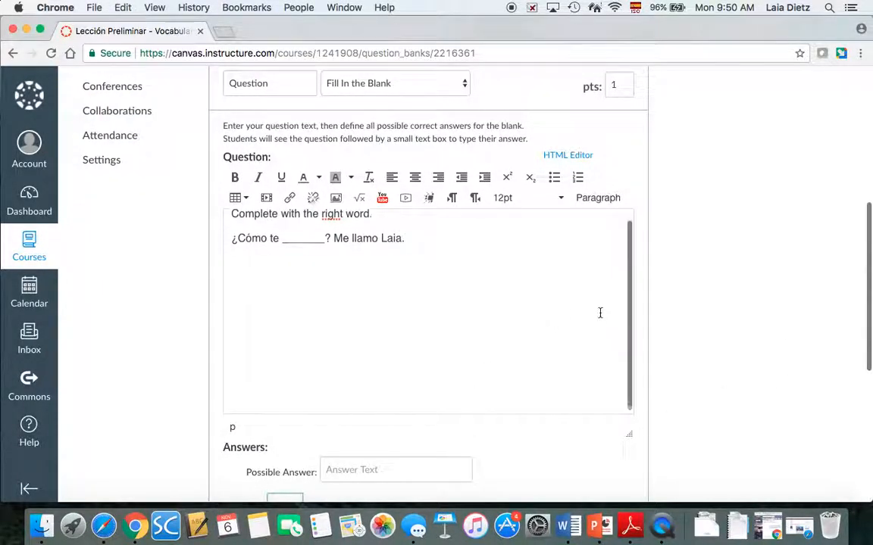
pyautogui.scroll(-1, 600, 313)
pyautogui.click(372, 464)
pyautogui.write('llamas')
pyautogui.scroll(-4, 666, 378)
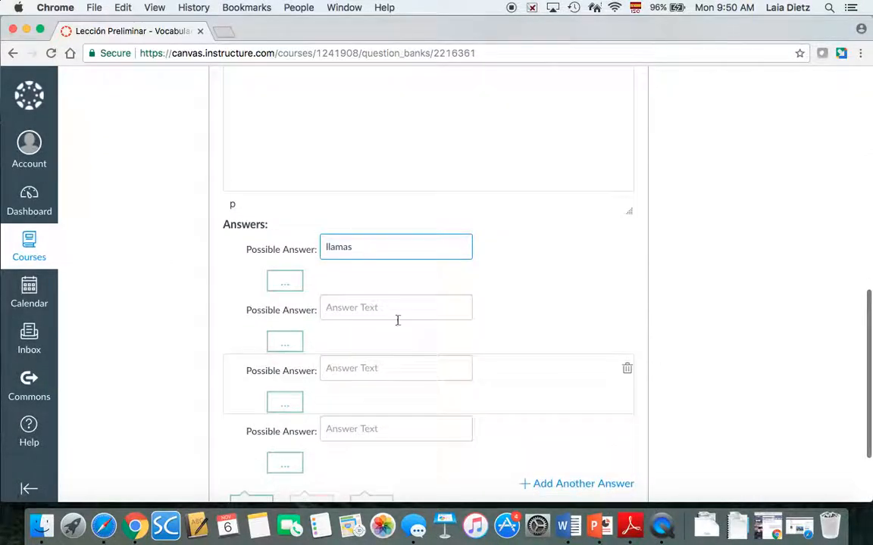
pyautogui.click(626, 369)
pyautogui.click(627, 369)
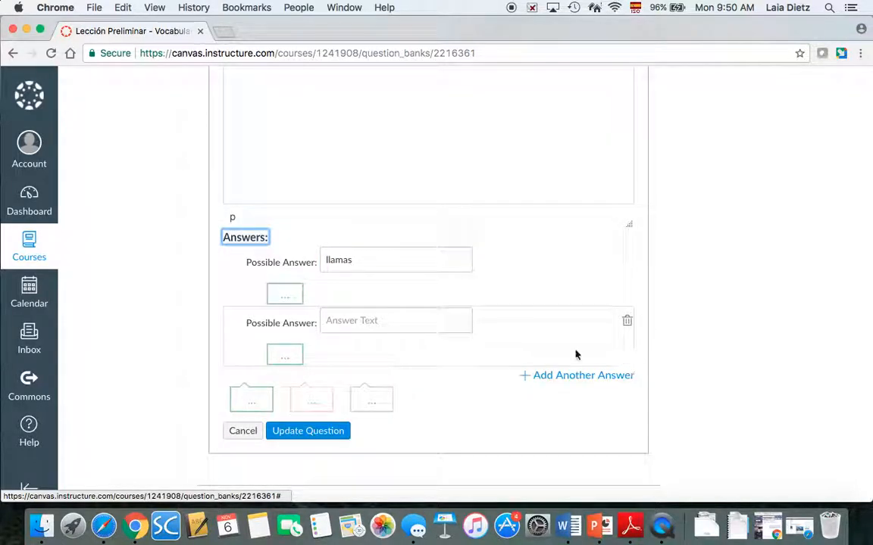
pyautogui.click(370, 325)
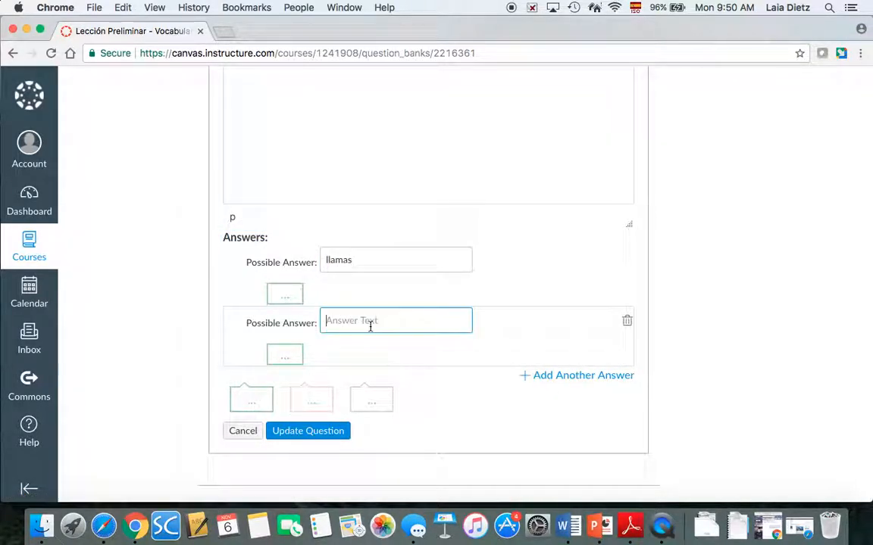
pyautogui.write('Llamas')
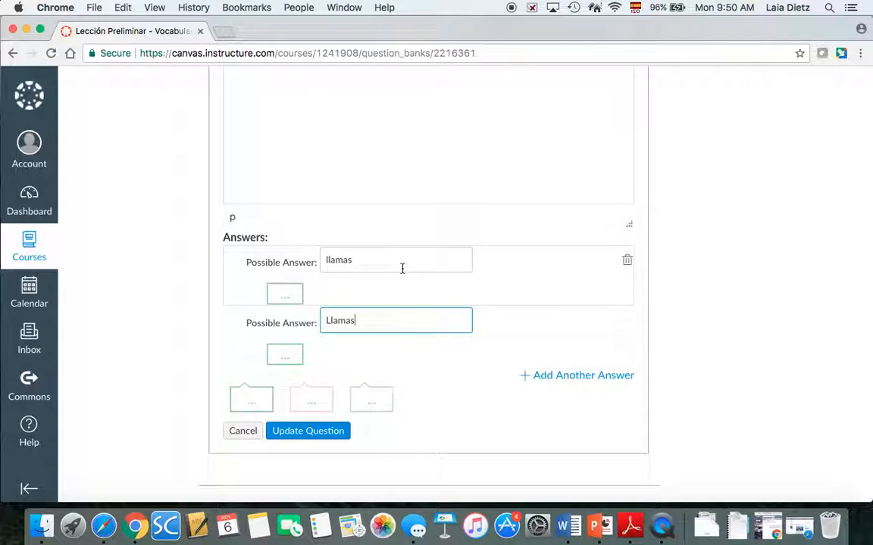
pyautogui.click(374, 263)
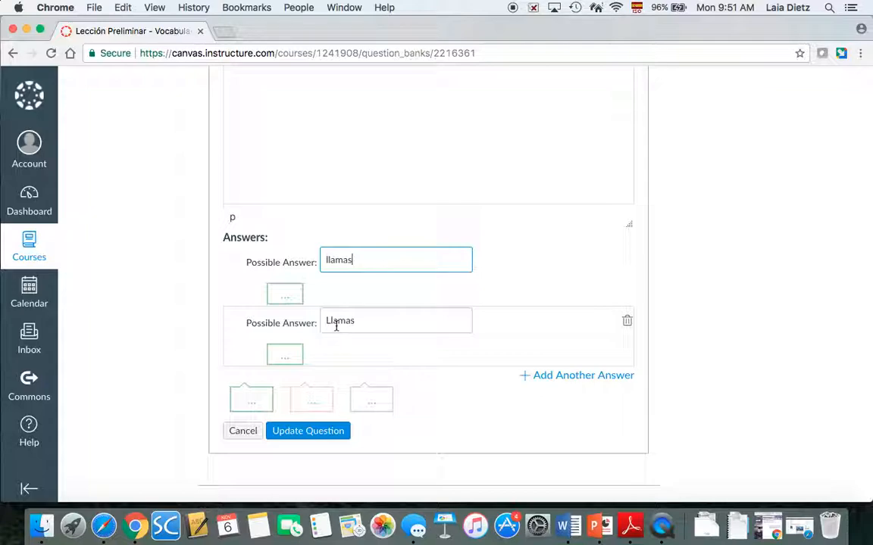
# Save the fill-in-the-blank question and return to Question Banks, where the bank shows 2 questions
pyautogui.click(303, 431)
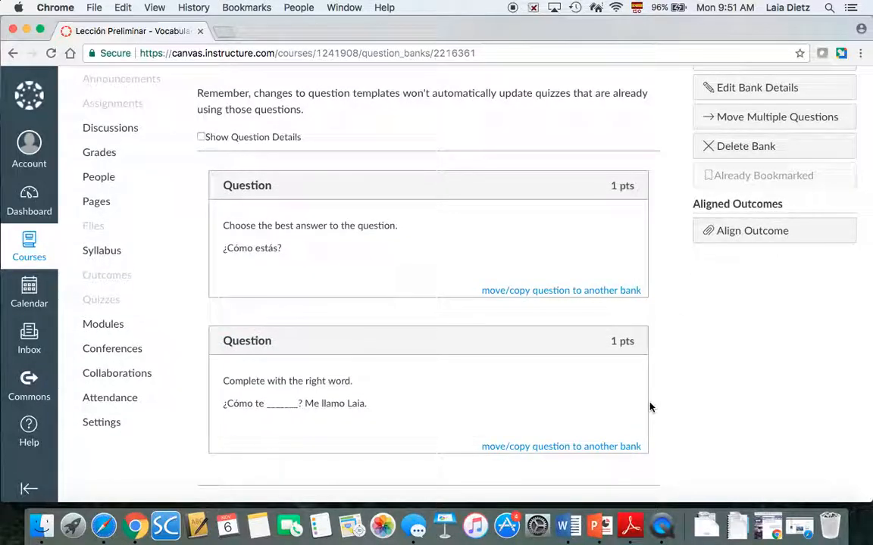
pyautogui.scroll(-1, 427, 332)
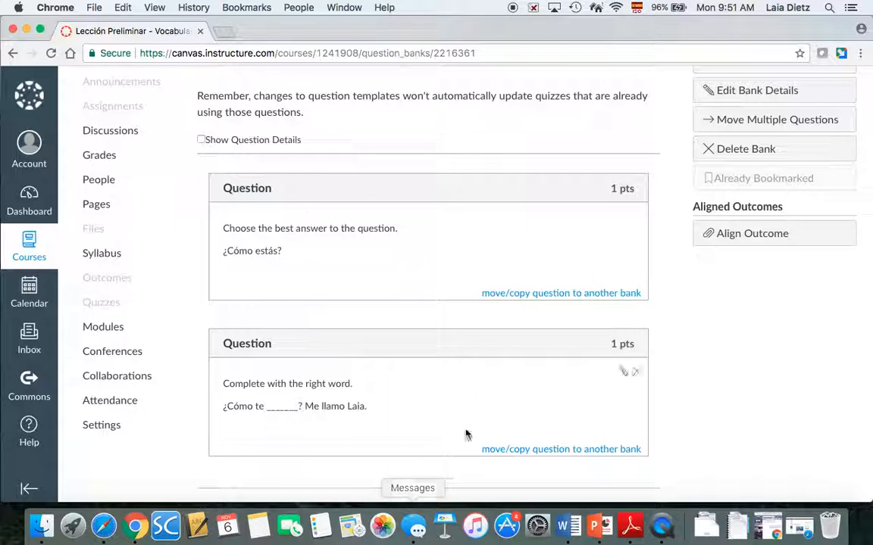
pyautogui.scroll(3, 540, 230)
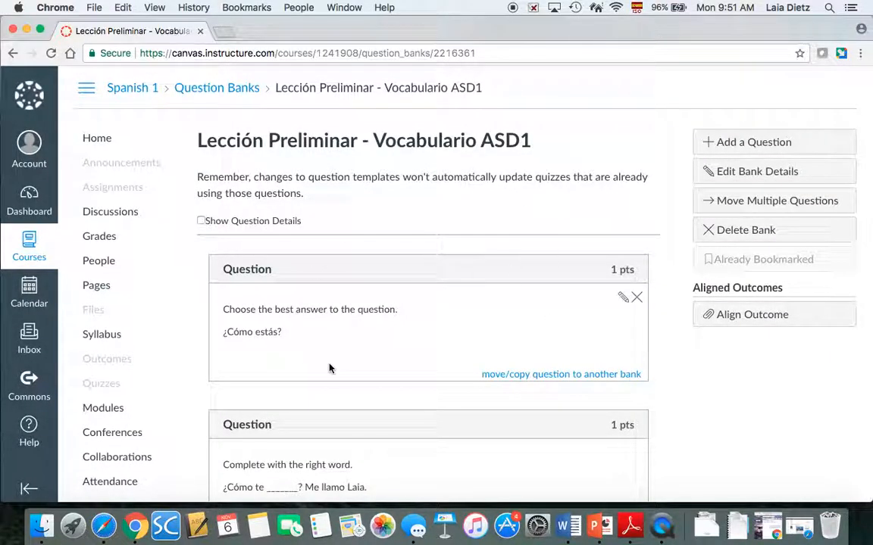
pyautogui.scroll(1, 431, 290)
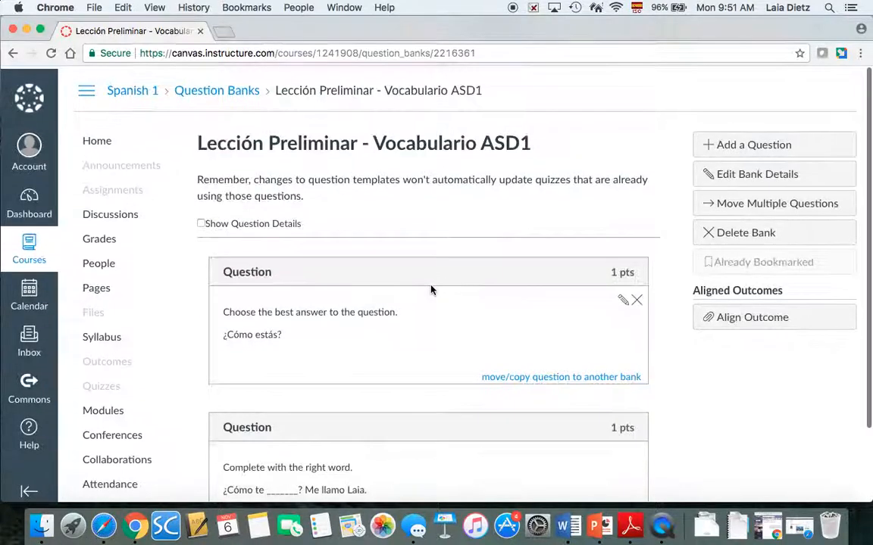
pyautogui.scroll(-2, 430, 290)
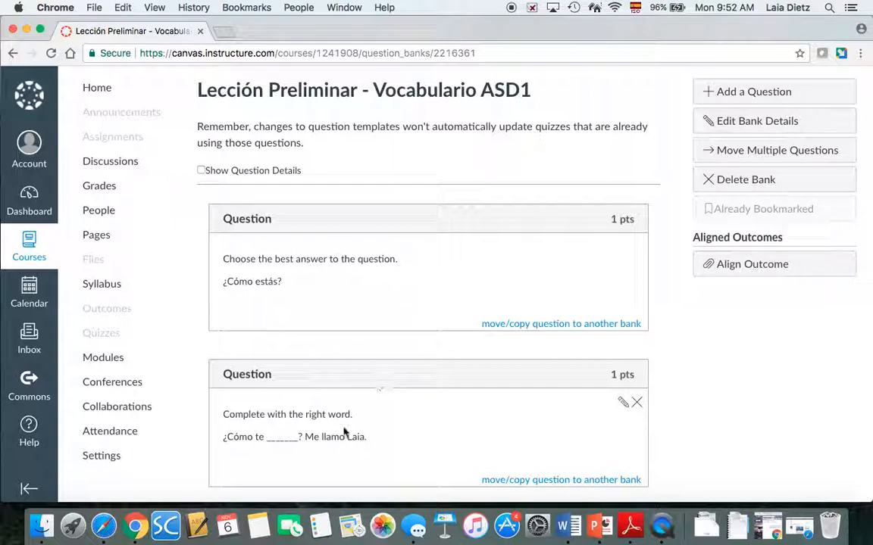
pyautogui.scroll(2, 521, 334)
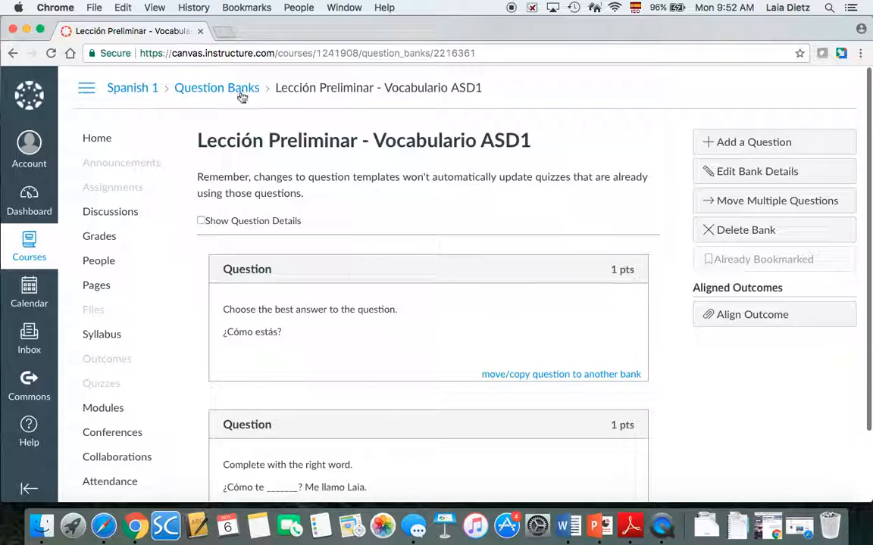
pyautogui.click(215, 95)
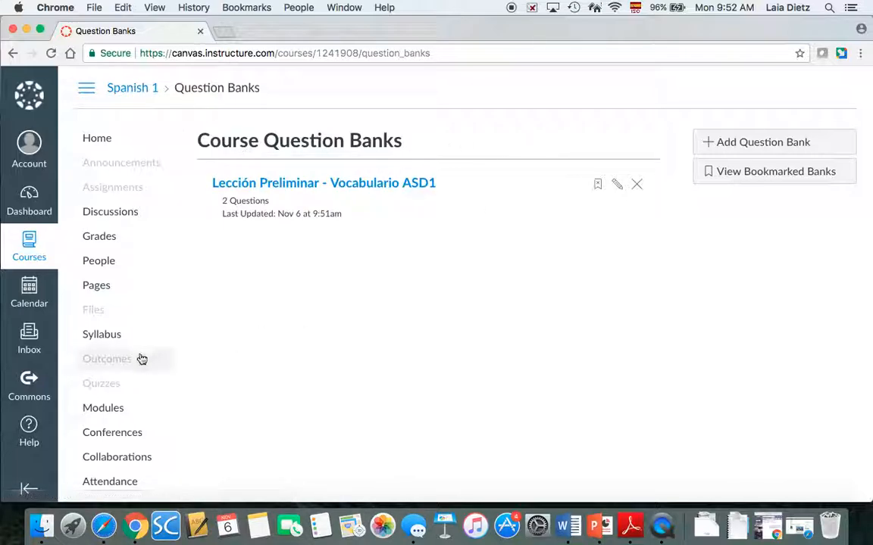
# Create a new quiz titled 'Lección Preliminar - Vocabulario'
pyautogui.click(107, 389)
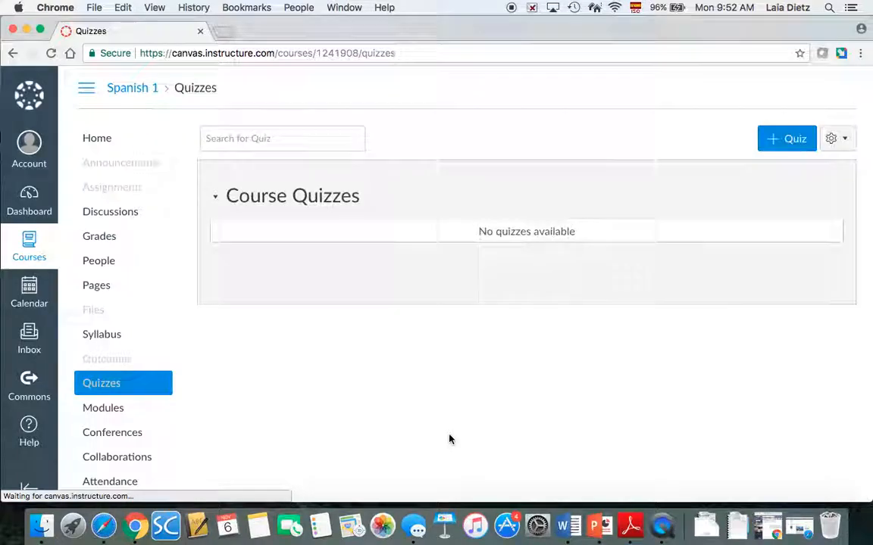
pyautogui.click(785, 148)
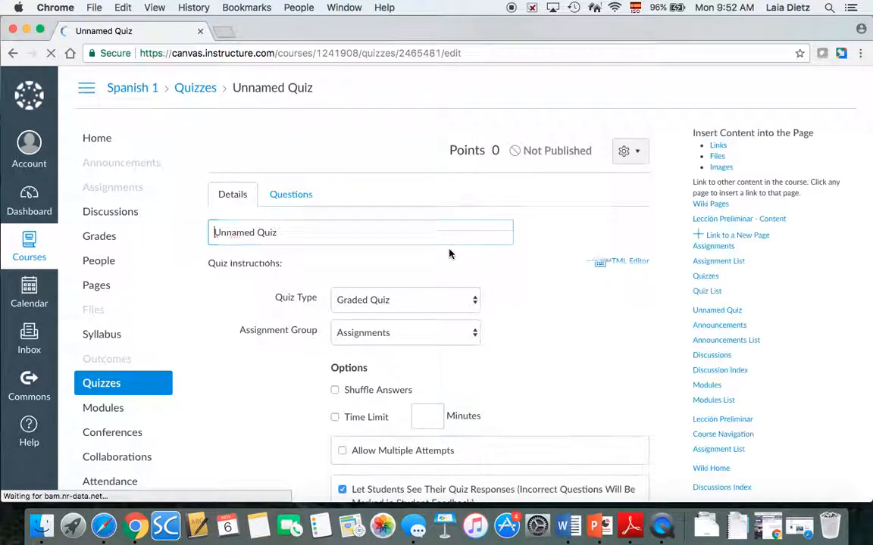
pyautogui.tripleClick(359, 234)
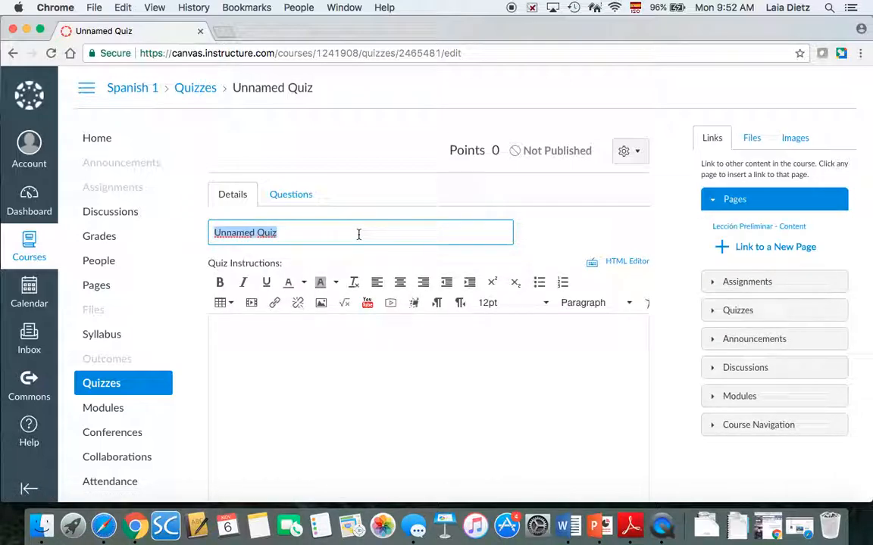
pyautogui.write('Lección')
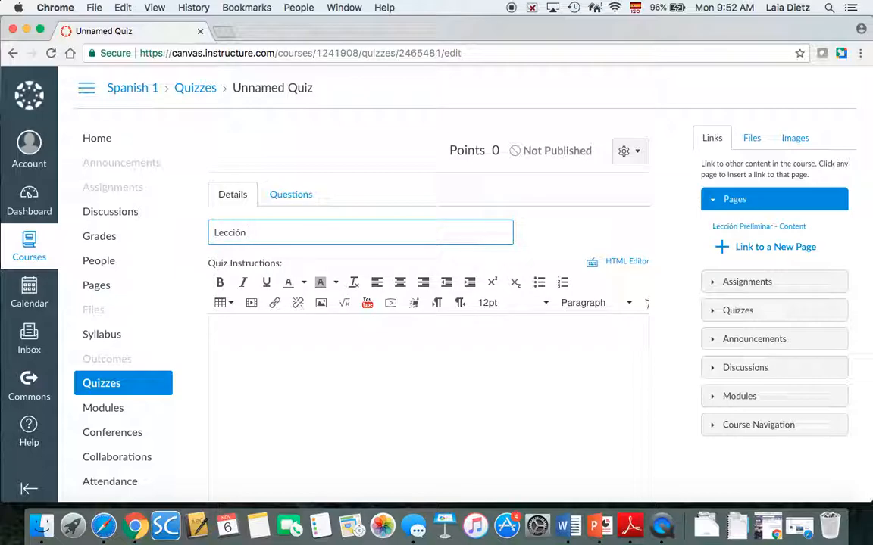
pyautogui.write(' Preliminar - Vocabulario')
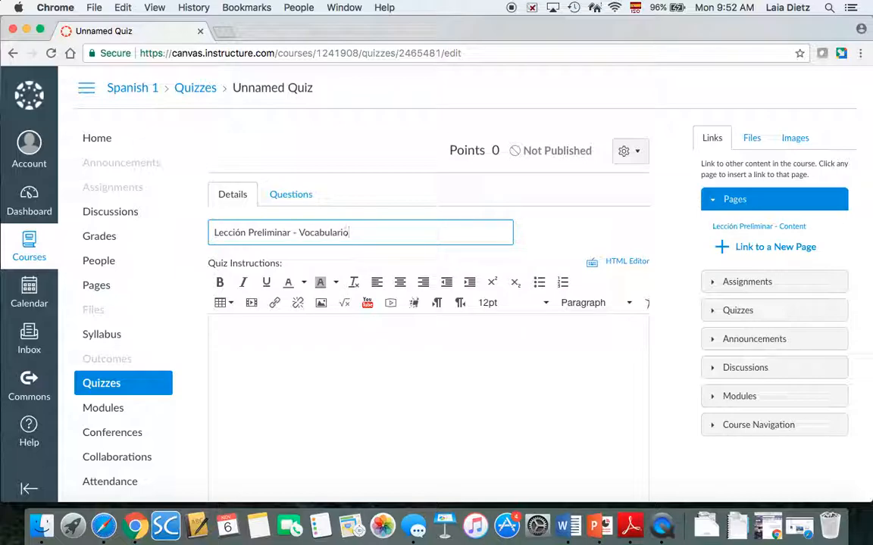
pyautogui.click(393, 346)
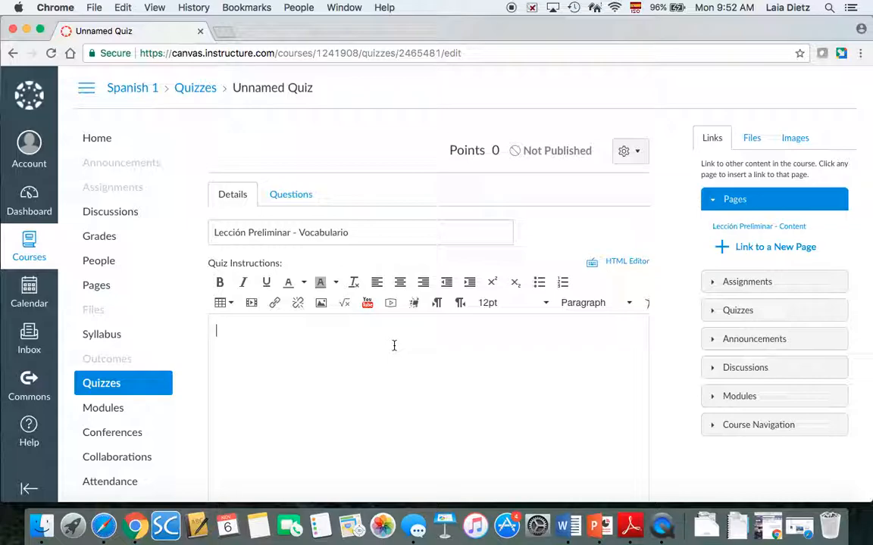
# Write 'You cannot use online translators, nor any other materials.' and keep the Graded Quiz type
pyautogui.write('You cannot use ')
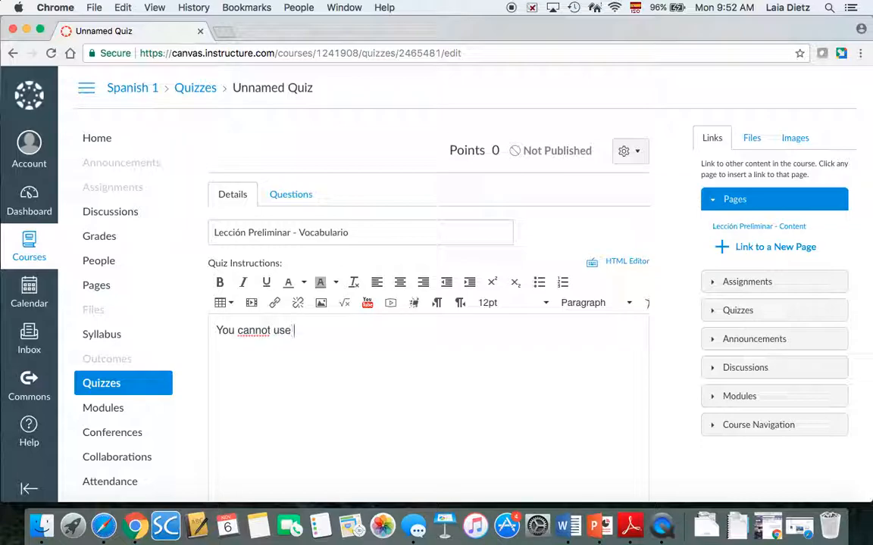
pyautogui.write('online translators')
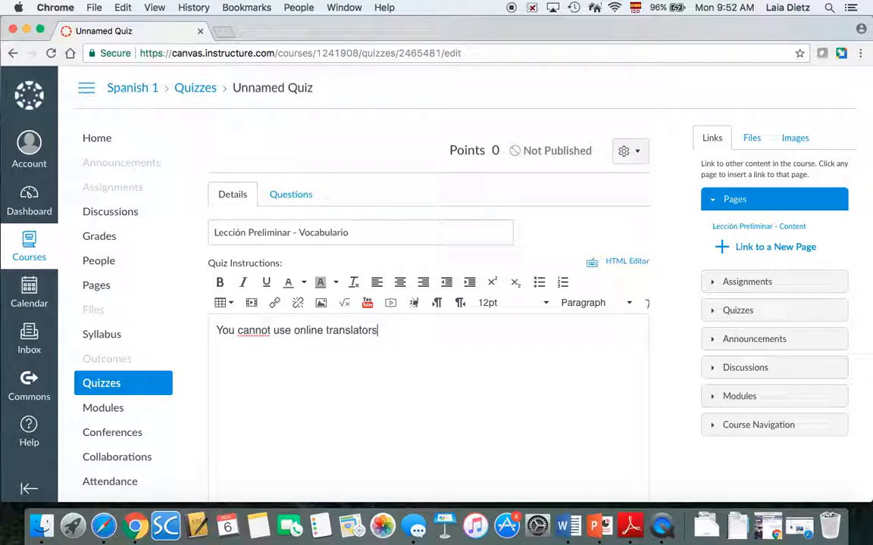
pyautogui.write(', ')
pyautogui.write('or')
pyautogui.press('BackSpace')
pyautogui.write('nor an')
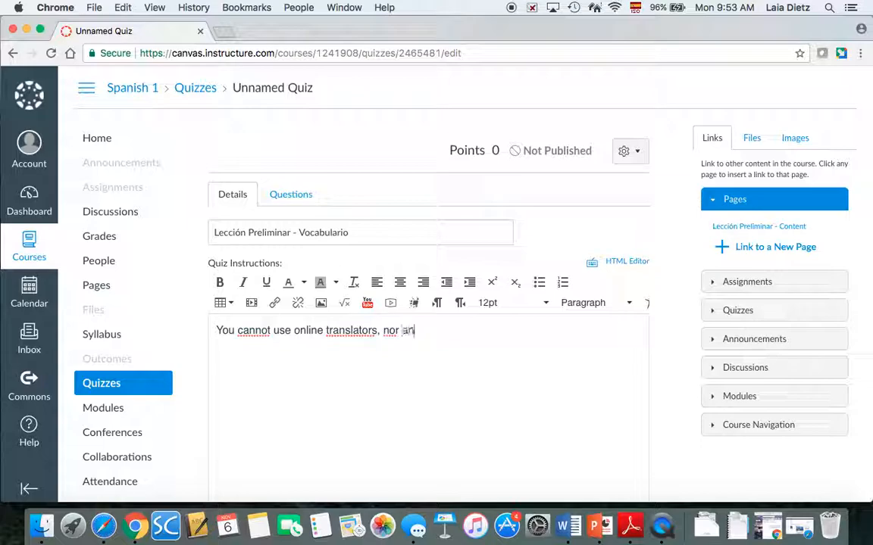
pyautogui.write('y other materials')
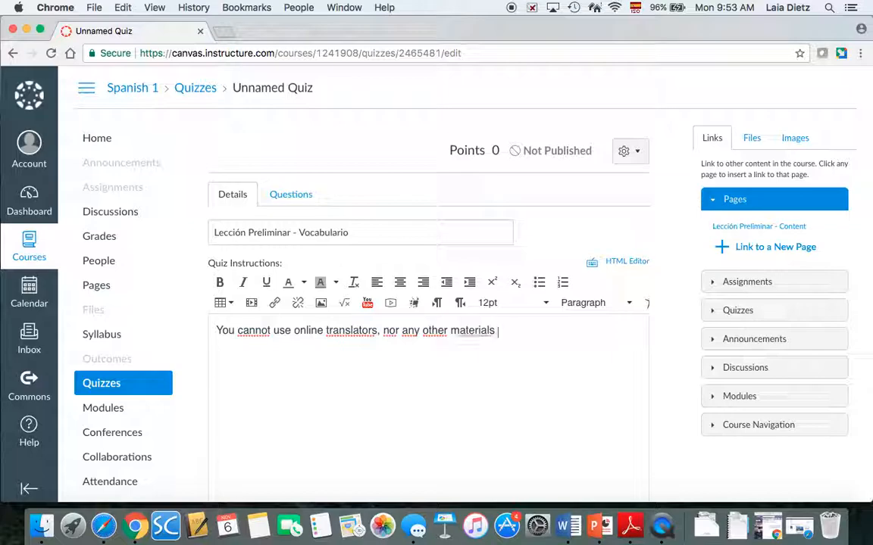
pyautogui.press('BackSpace')
pyautogui.write('.')
pyautogui.scroll(-8, 629, 351)
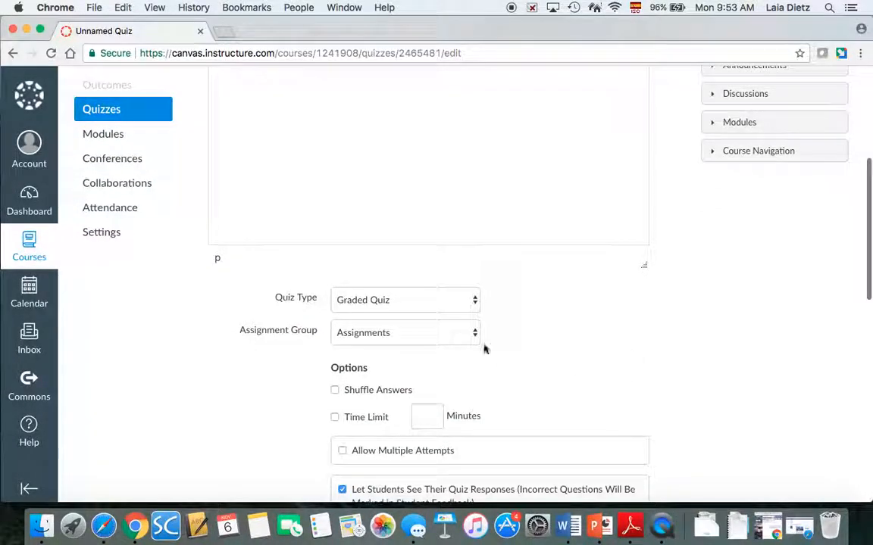
pyautogui.click(369, 304)
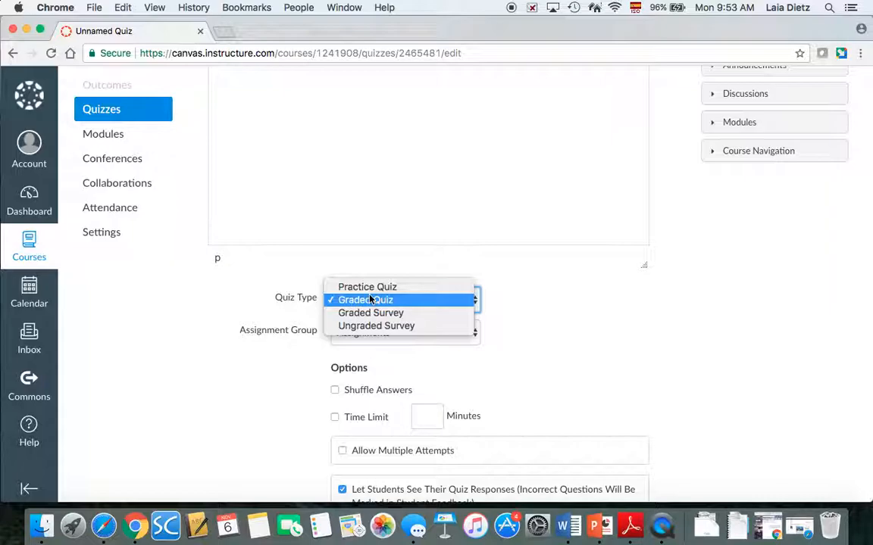
pyautogui.click(587, 304)
# Add the supervision rule and warn that cheating forfeits re-taking quizzes for the semester
pyautogui.scroll(5, 584, 302)
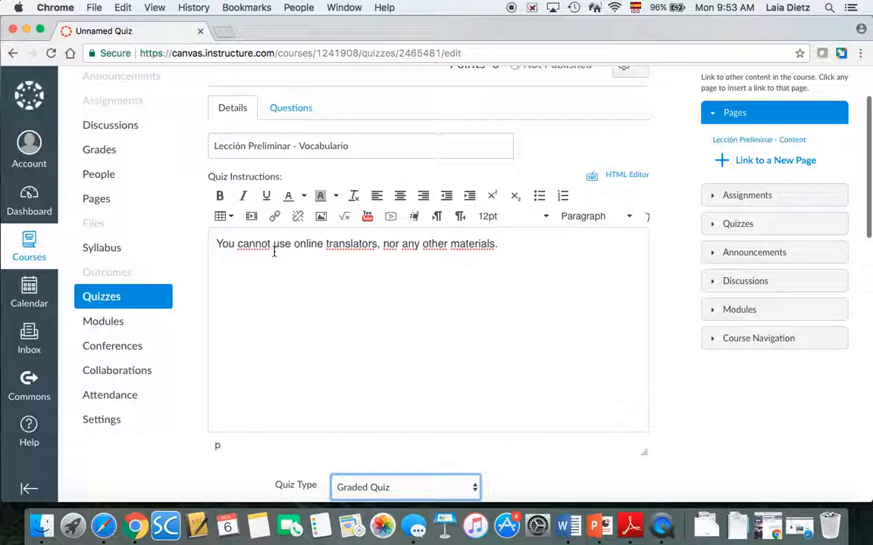
pyautogui.click(524, 247)
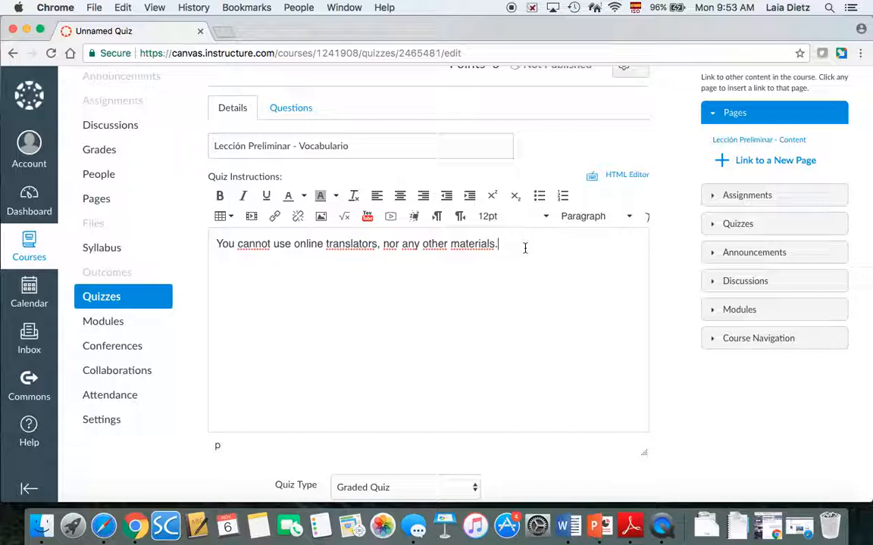
pyautogui.write('You cano')
pyautogui.write('only take this quiz ')
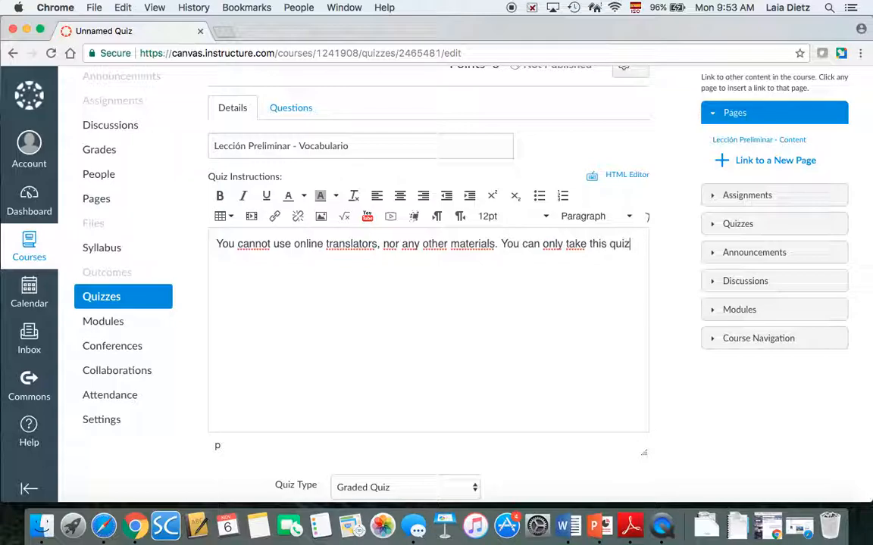
pyautogui.write('under the instru')
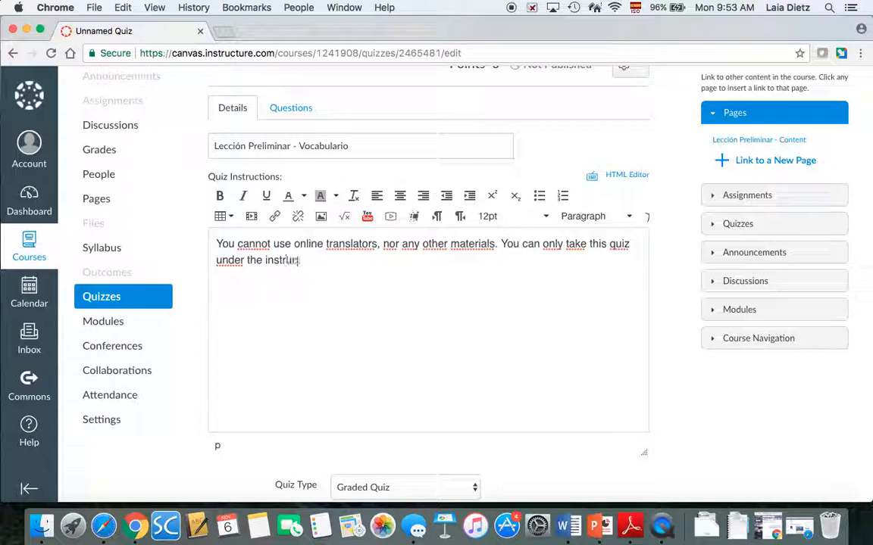
pyautogui.write("ctor's supervi")
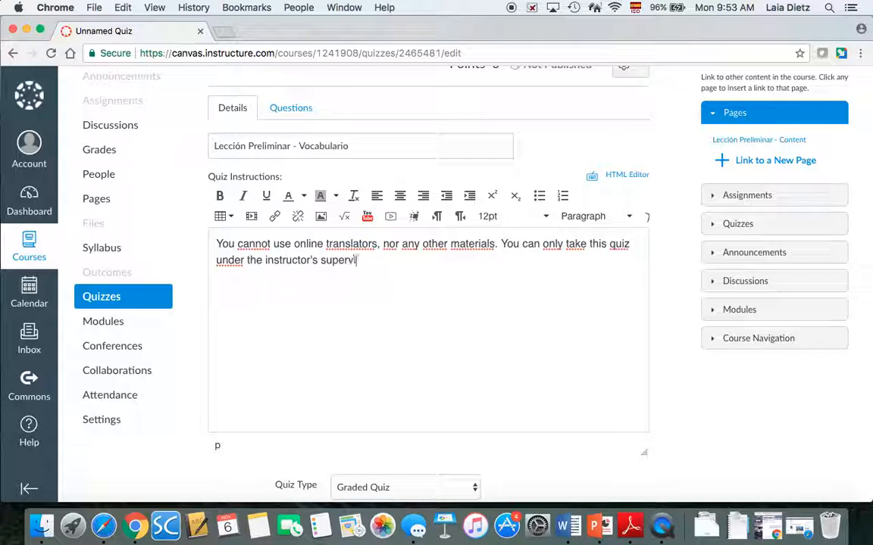
pyautogui.write('sion.Us')
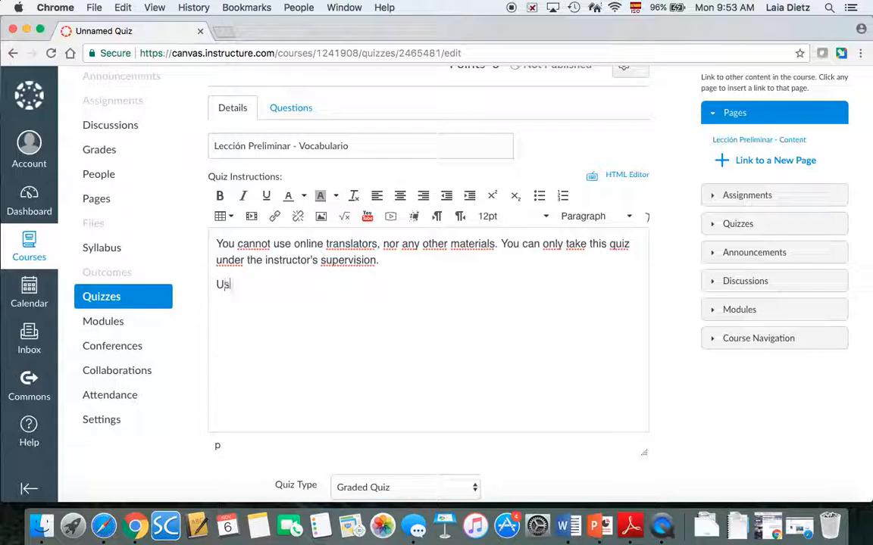
pyautogui.write('ing any ma')
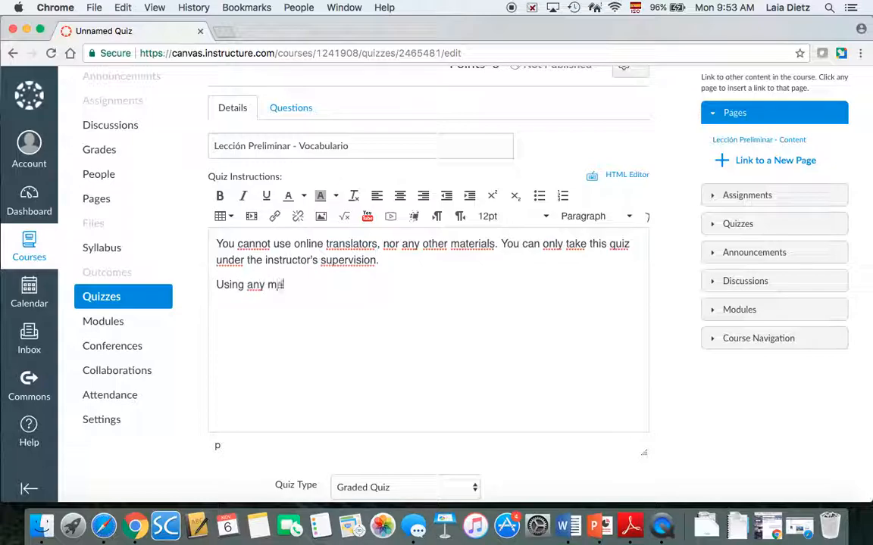
pyautogui.write('terials, sw')
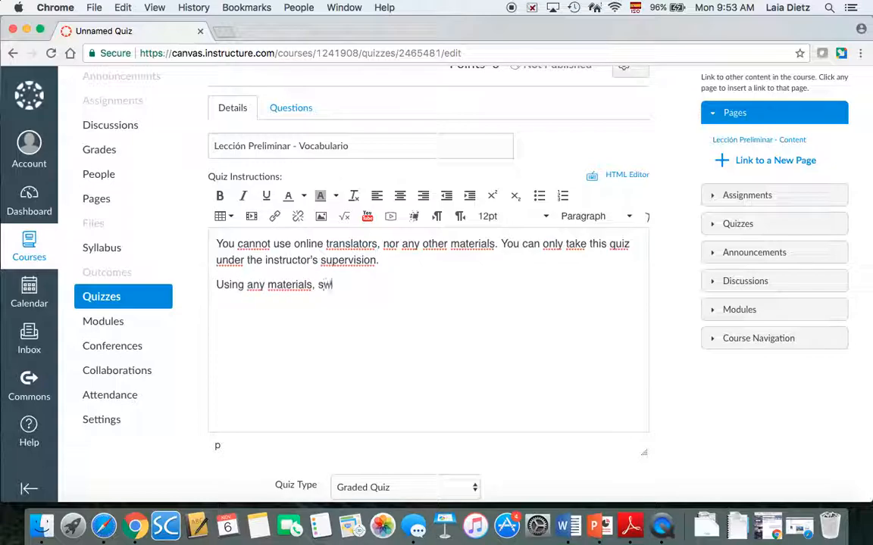
pyautogui.write('eeping the scr')
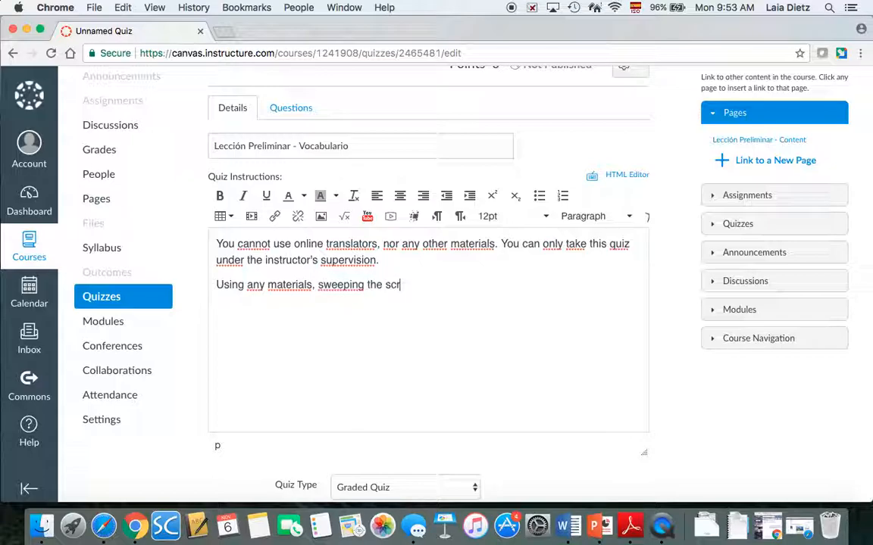
pyautogui.write('een, and other ')
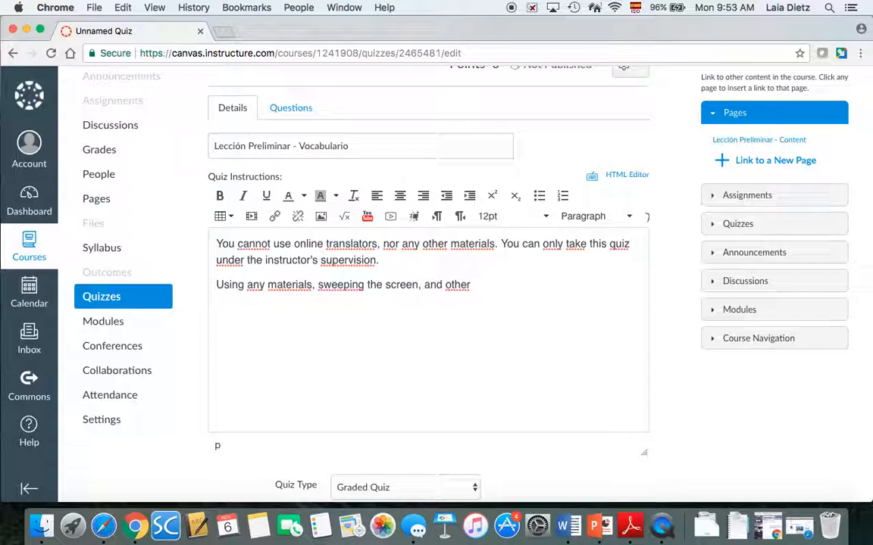
pyautogui.write('tricks will forfei')
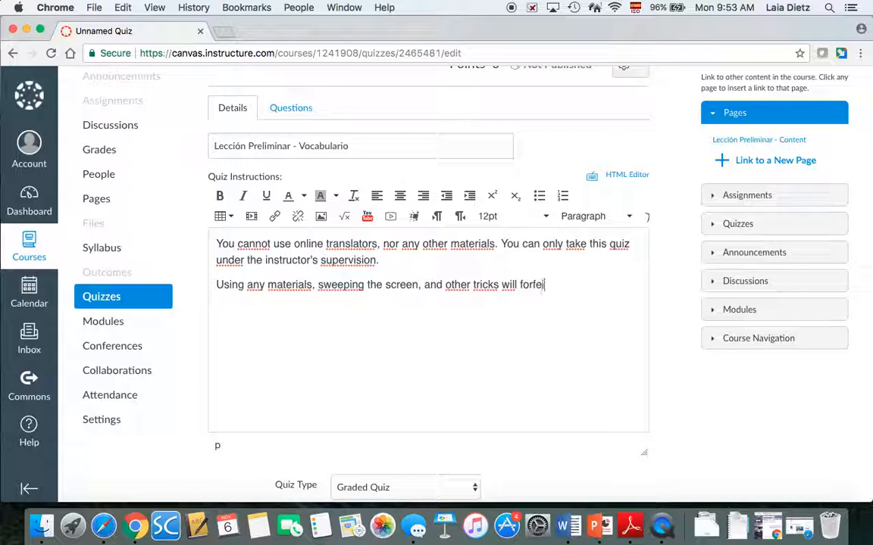
pyautogui.write('t re-taking quizze')
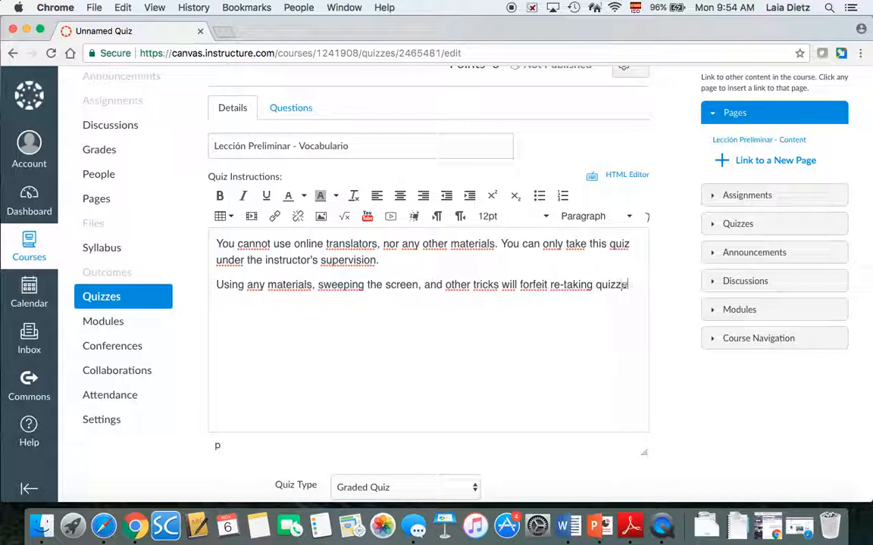
pyautogui.write('s for the sem')
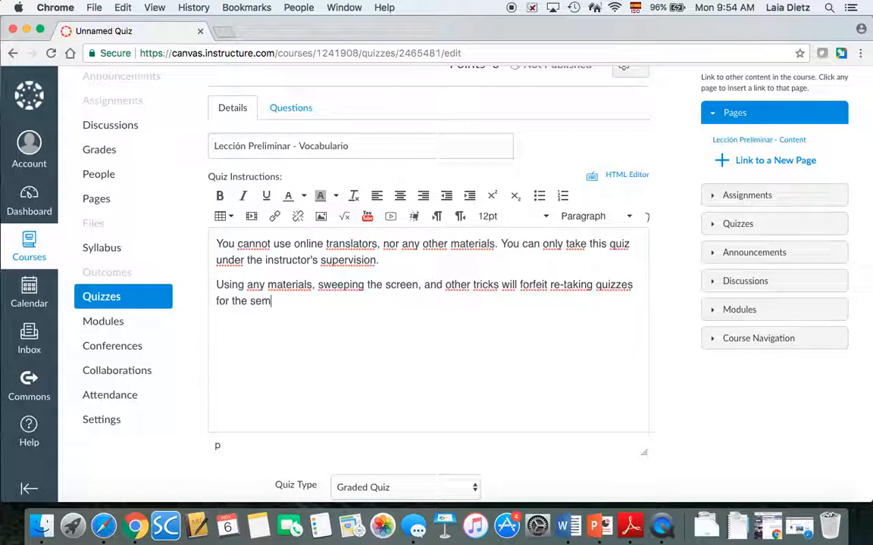
pyautogui.write('ester.')
# Keep the Assignments group, shuffle answers, add a time limit, and allow a limited number of multiple attempts
pyautogui.scroll(-5, 665, 298)
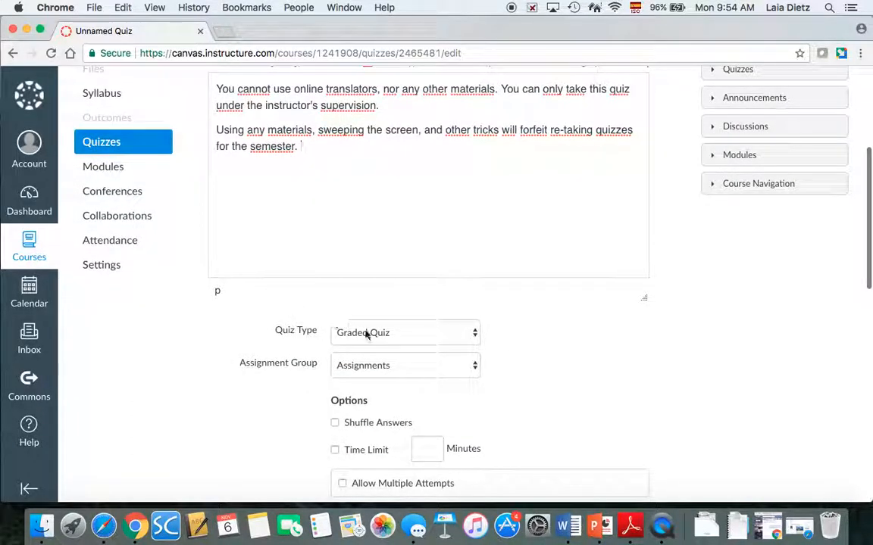
pyautogui.click(384, 365)
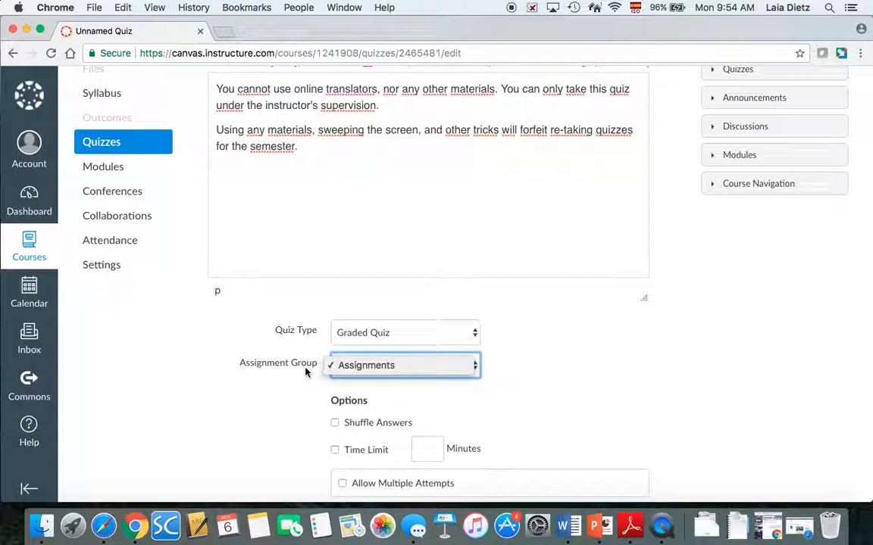
pyautogui.click(283, 342)
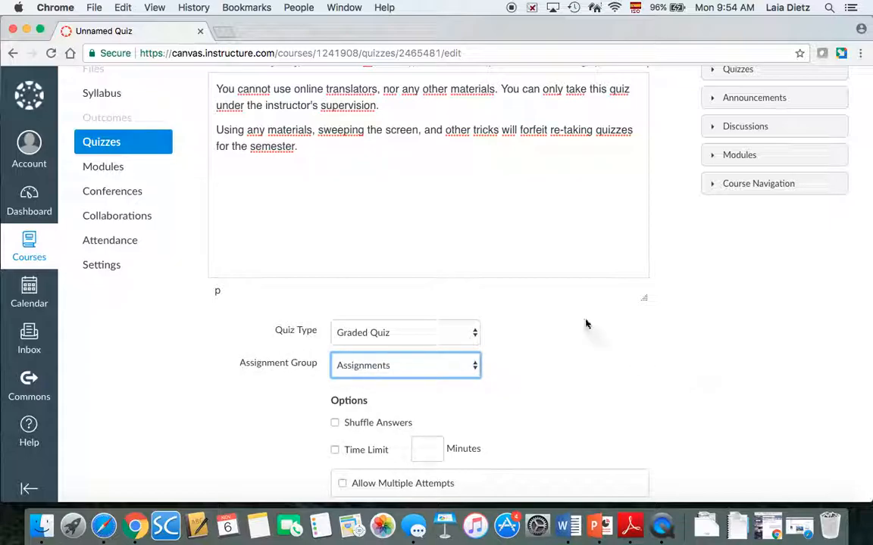
pyautogui.scroll(-5, 577, 296)
pyautogui.click(336, 253)
pyautogui.click(336, 281)
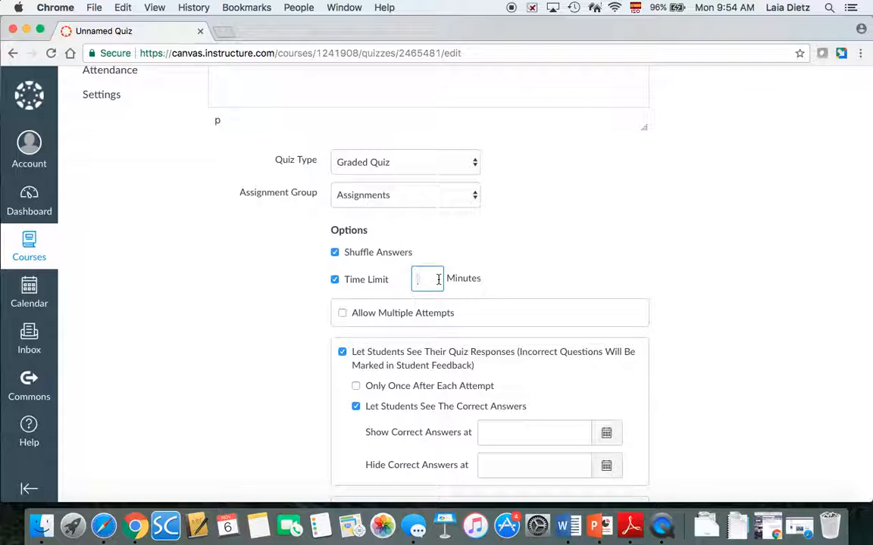
pyautogui.click(342, 314)
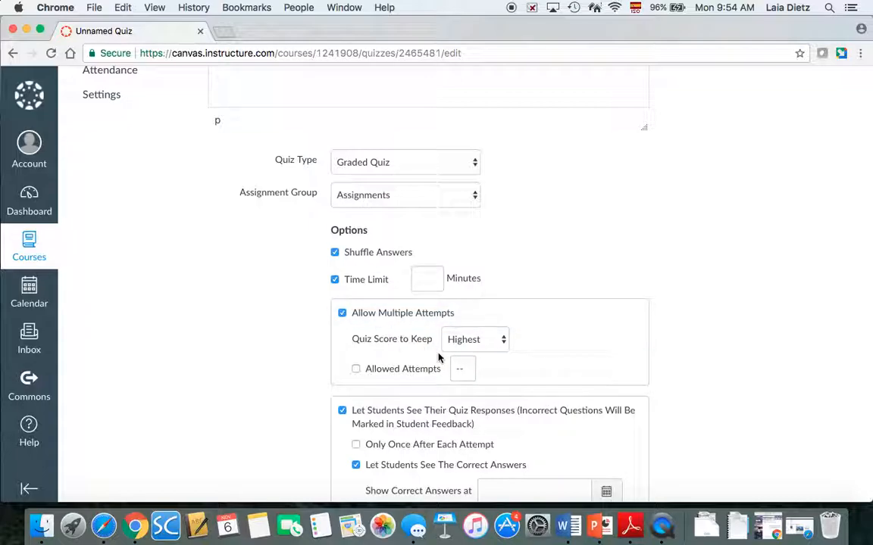
pyautogui.scroll(-2, 583, 363)
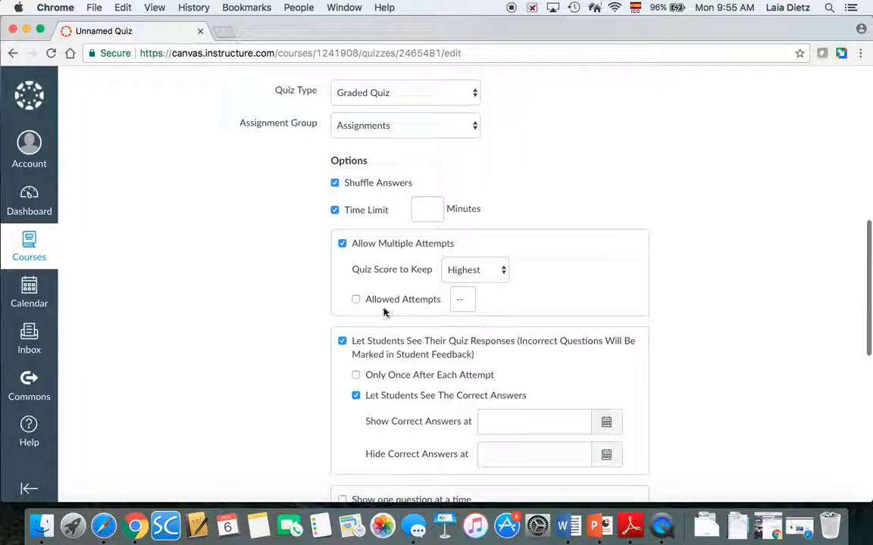
pyautogui.click(356, 300)
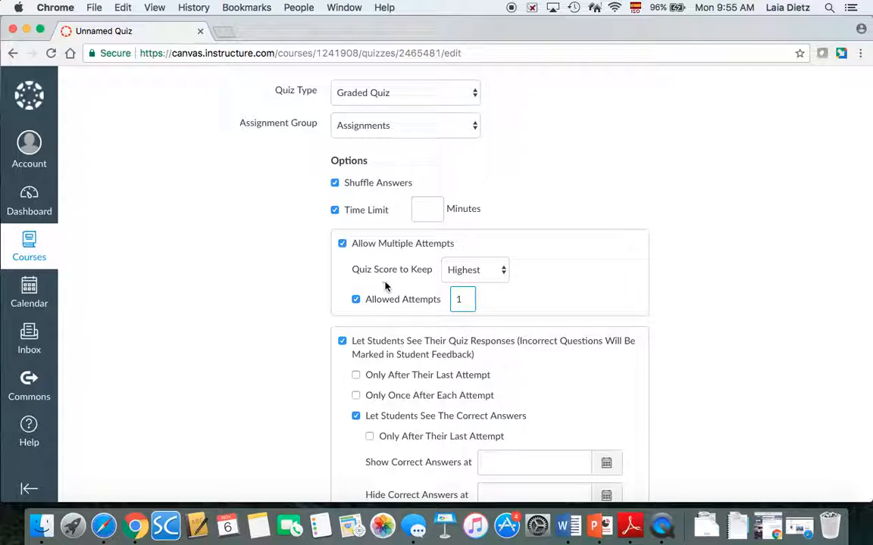
pyautogui.scroll(-2, 629, 327)
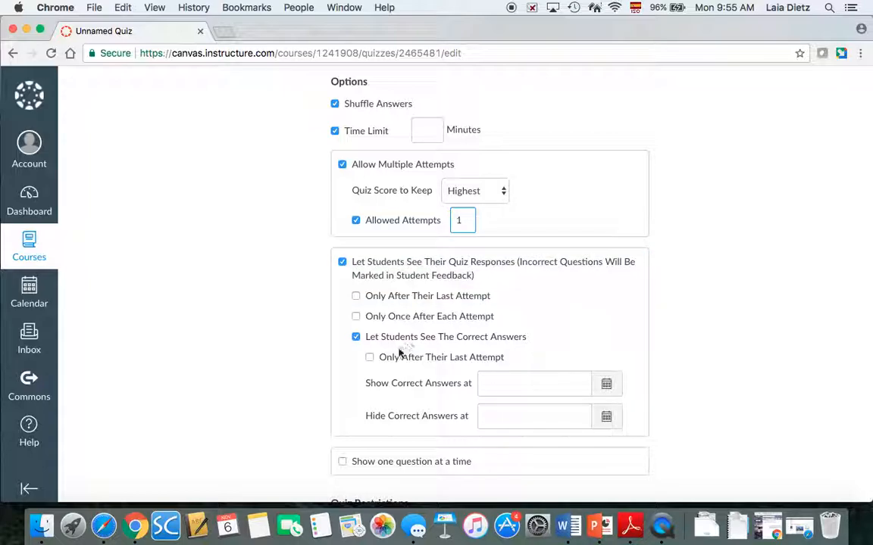
# Hide correct answers, show responses only once after each attempt, and show one question at a time
pyautogui.click(356, 337)
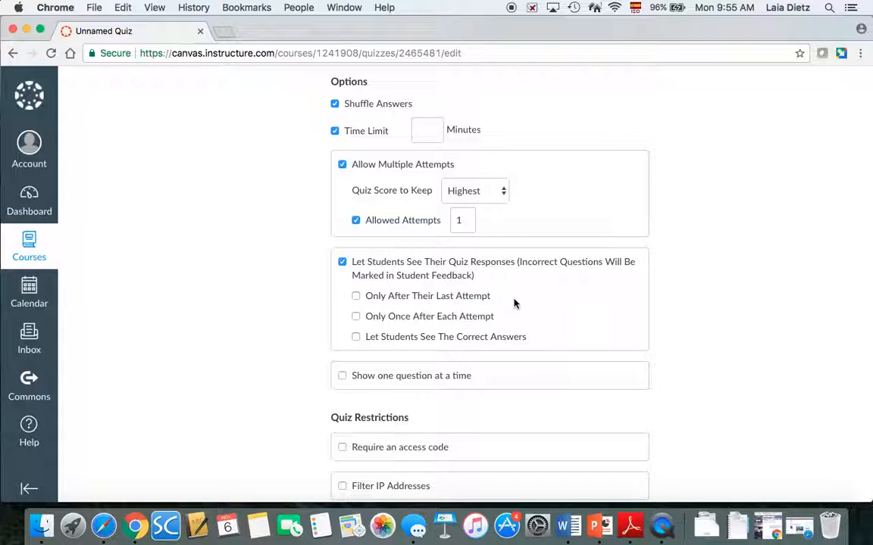
pyautogui.click(358, 319)
pyautogui.scroll(-2, 594, 356)
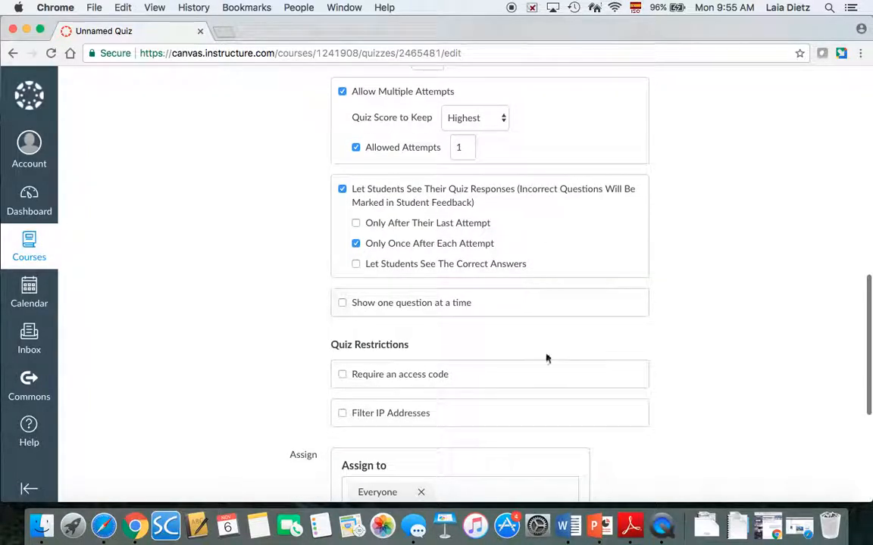
pyautogui.click(342, 306)
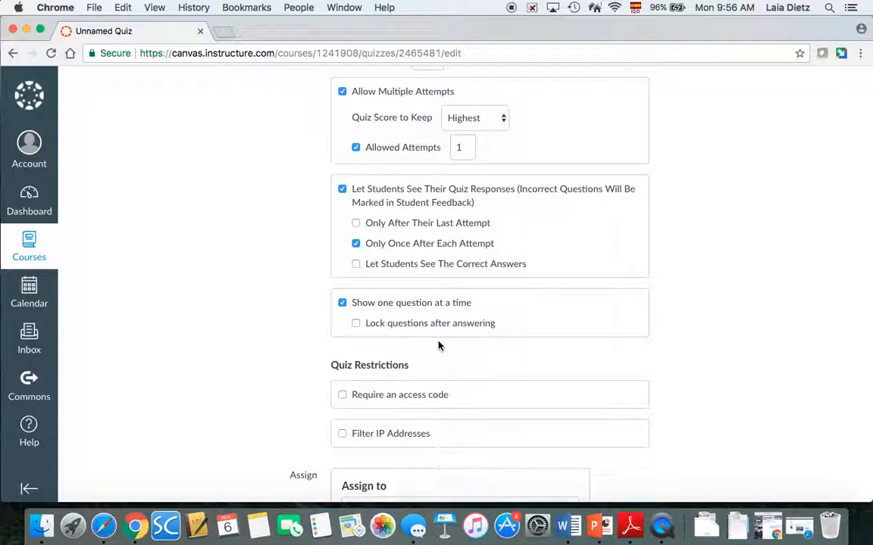
pyautogui.scroll(-5, 437, 352)
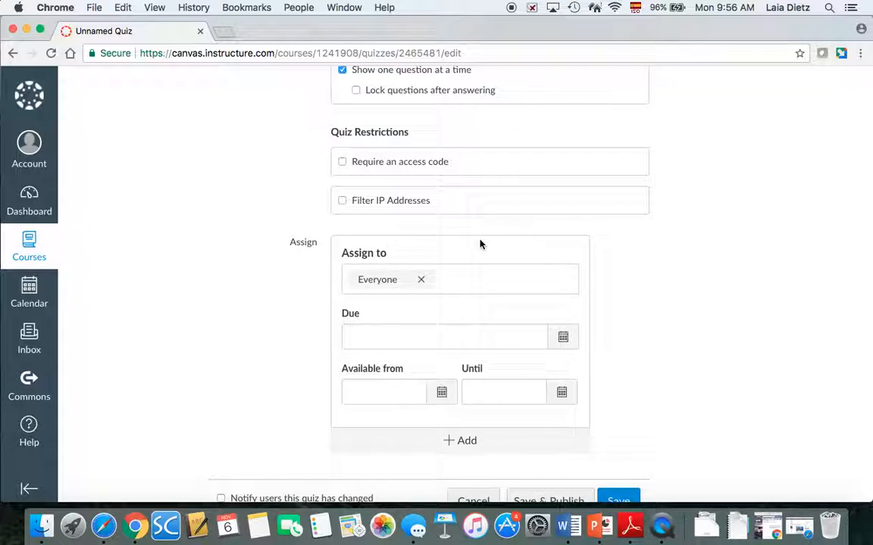
# Set the quiz due date to Nov 6 at 11:59pm, then save and publish it
pyautogui.click(565, 338)
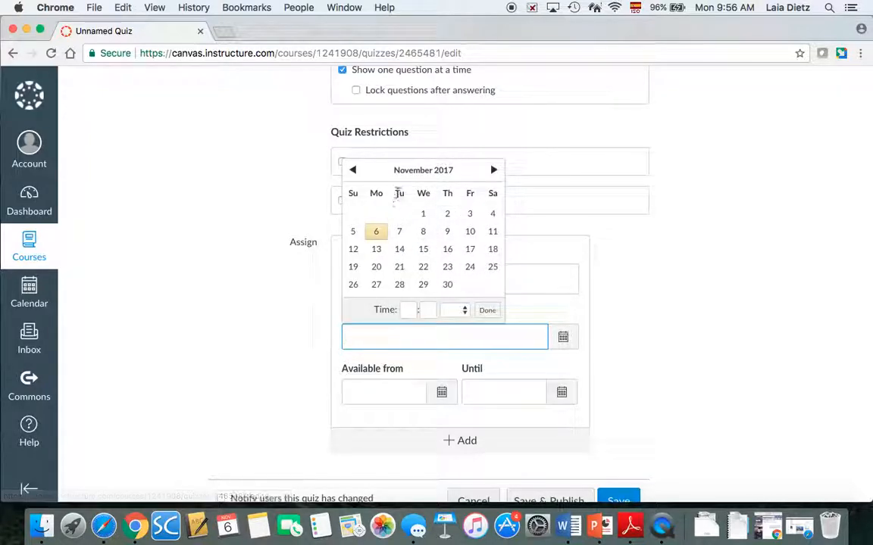
pyautogui.click(378, 232)
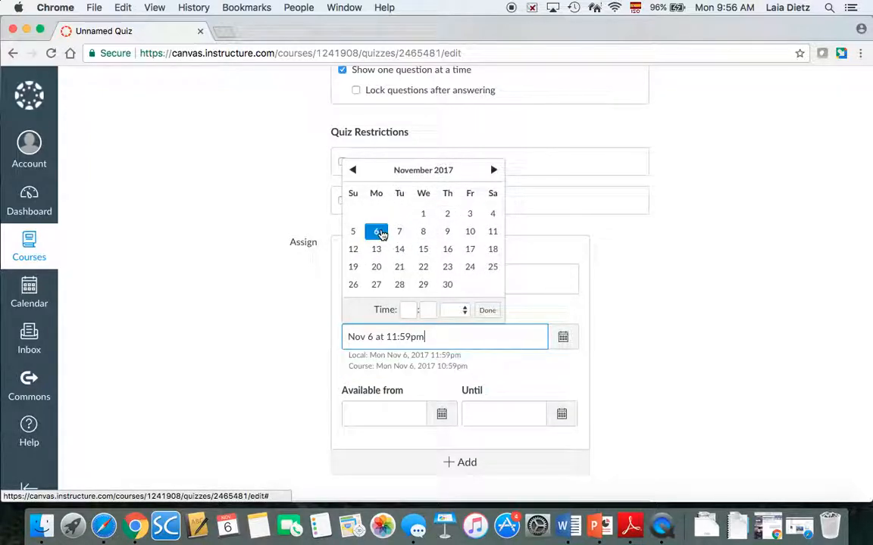
pyautogui.click(635, 361)
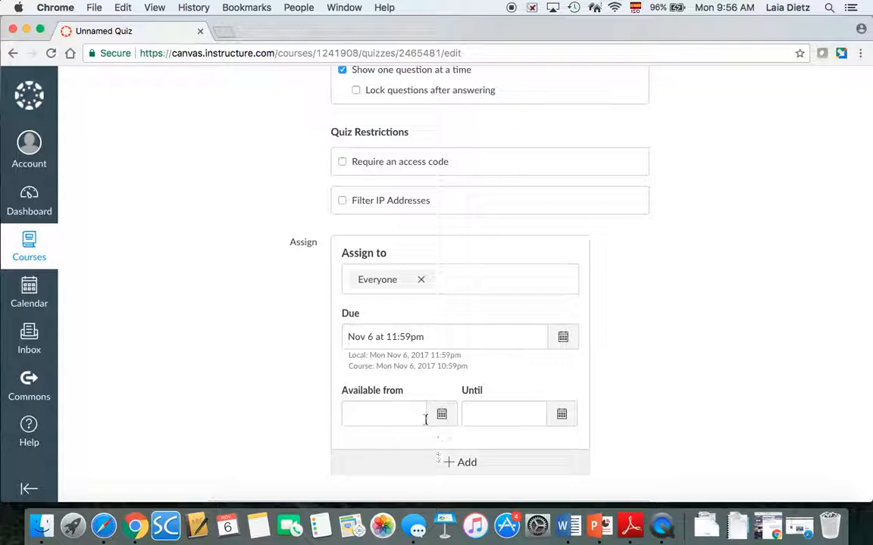
pyautogui.scroll(-3, 603, 381)
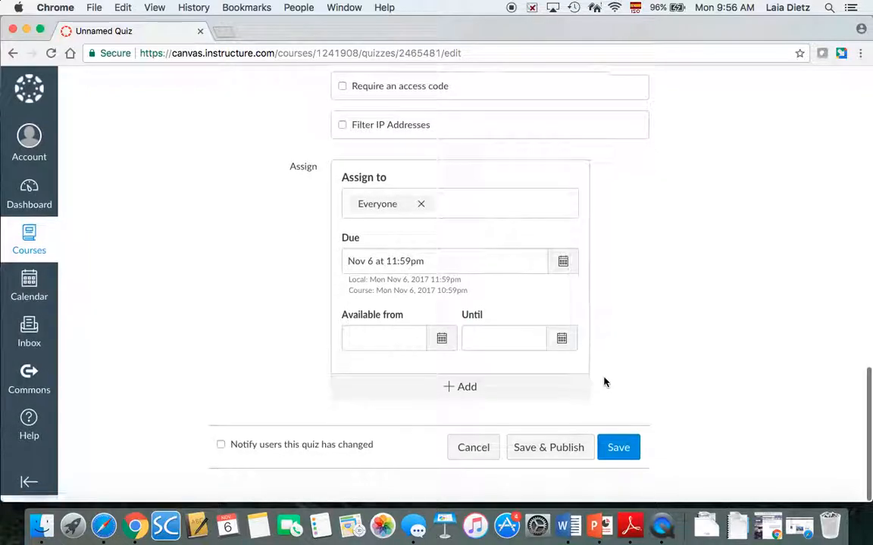
pyautogui.click(560, 464)
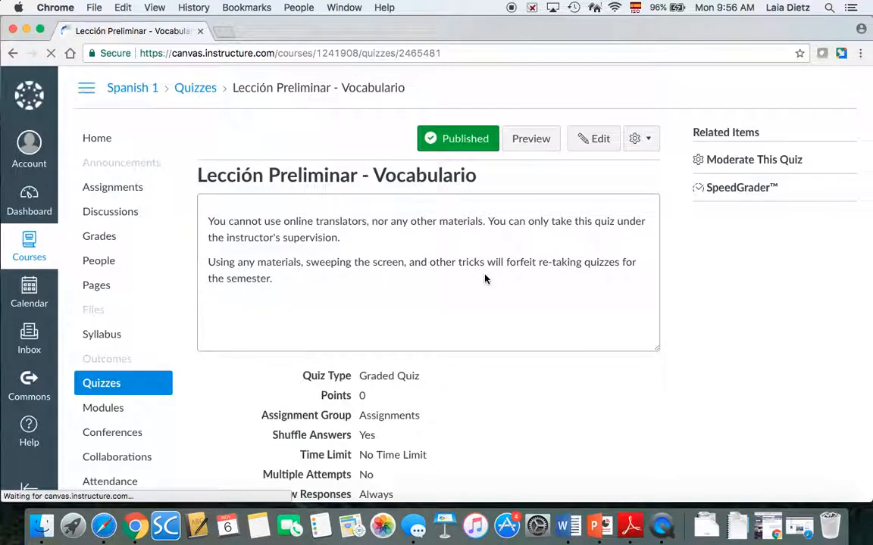
# Reopen the published Vocabulario quiz for editing and view its empty Questions tab
pyautogui.click(598, 138)
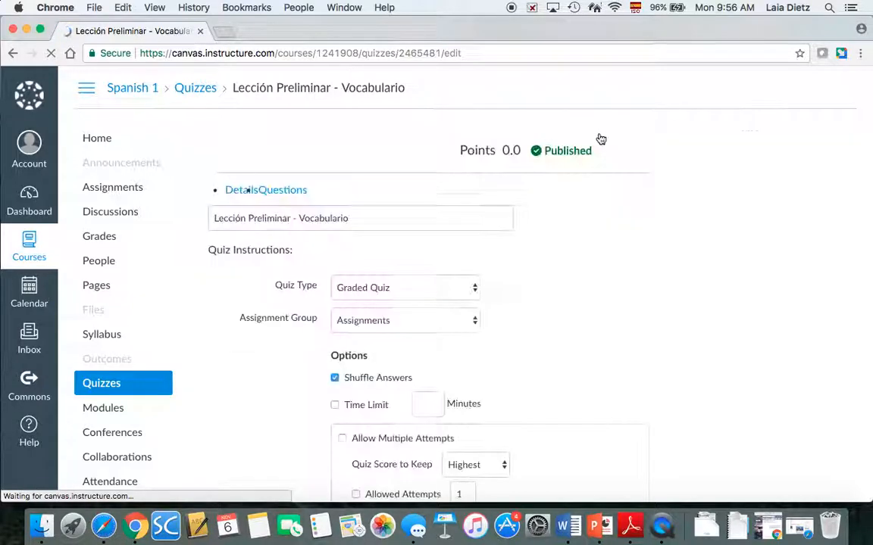
pyautogui.click(292, 195)
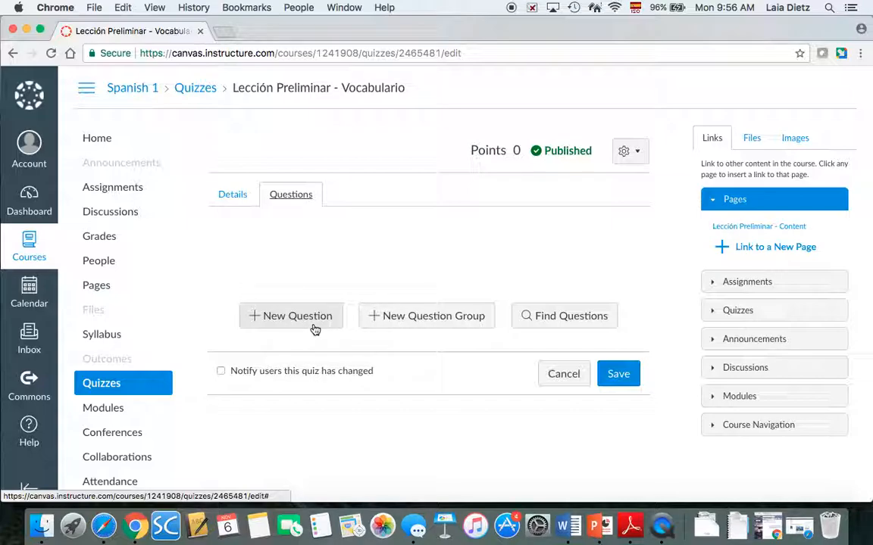
# Add the existing ¿Cómo estás? and fill-in-the-blank name questions to the quiz
pyautogui.click(587, 321)
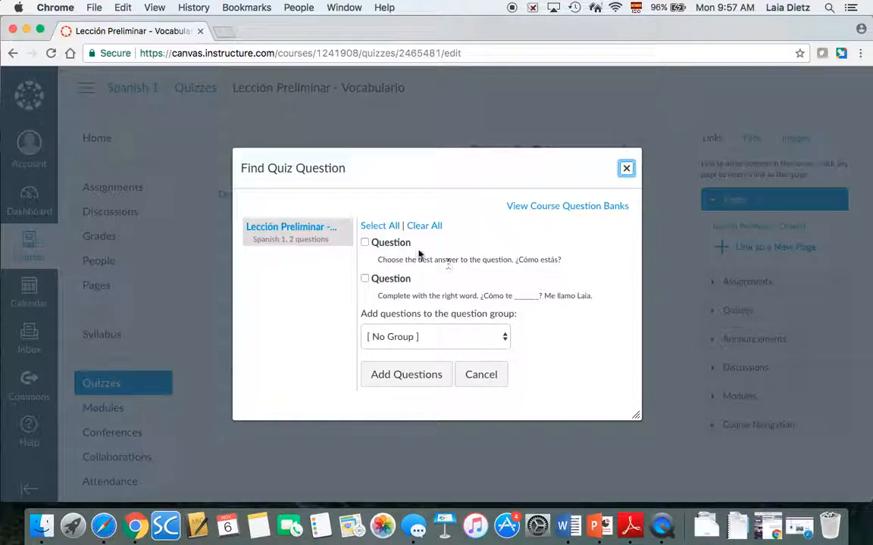
pyautogui.click(365, 244)
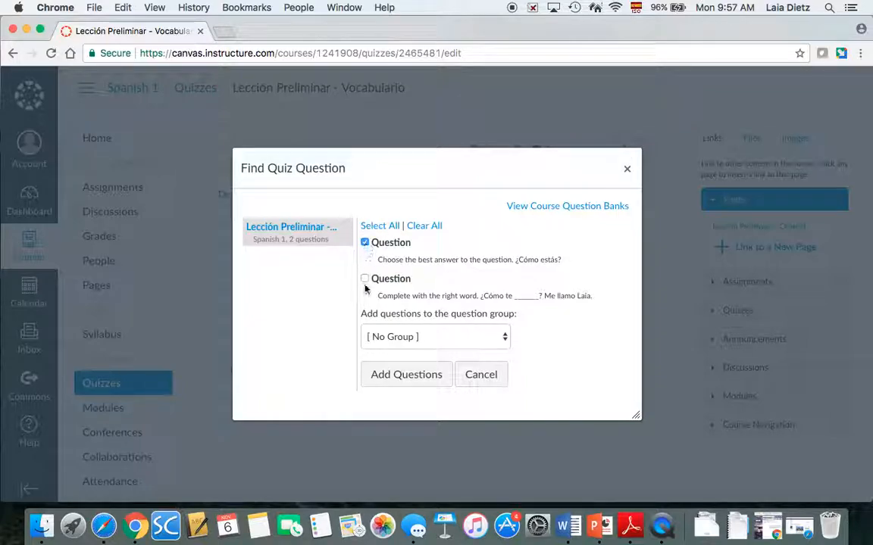
pyautogui.click(364, 279)
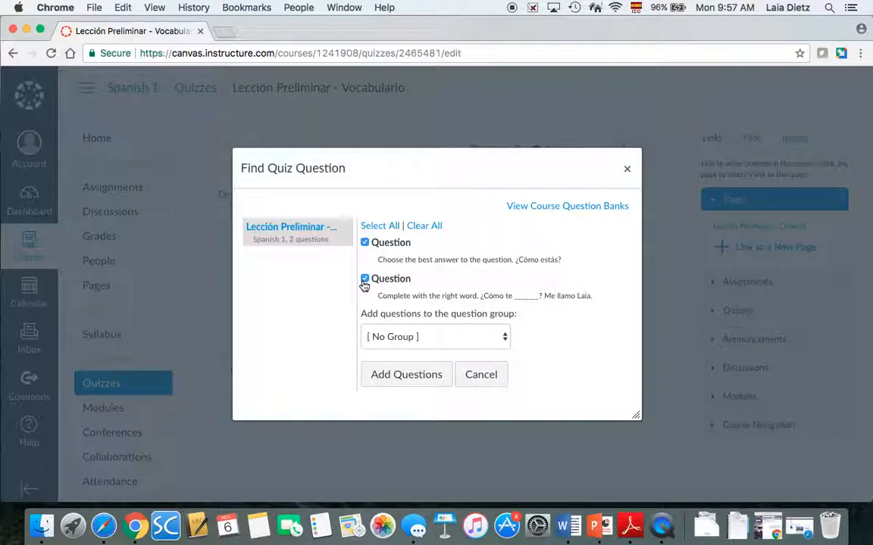
pyautogui.click(414, 384)
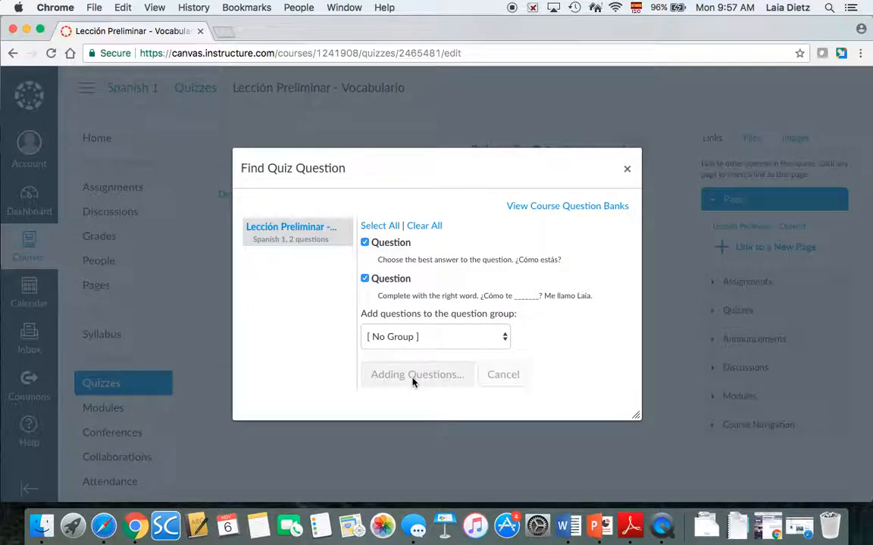
# Discard the unwanted new question group and save the quiz at 2 points
pyautogui.scroll(-5, 539, 481)
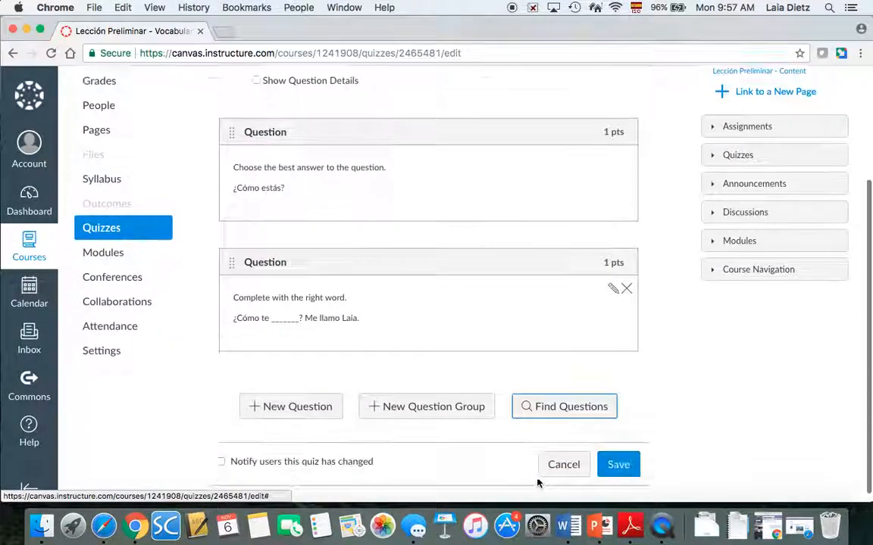
pyautogui.click(445, 399)
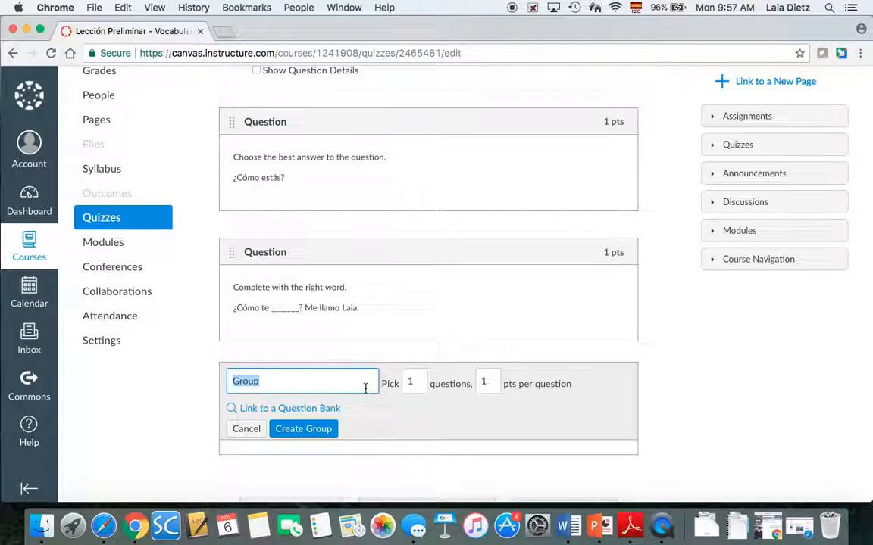
pyautogui.click(247, 429)
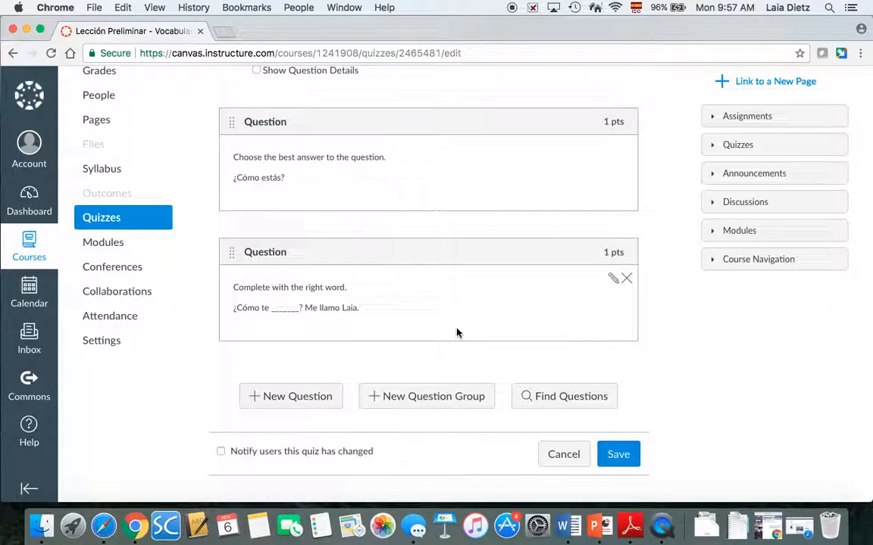
pyautogui.scroll(3, 635, 335)
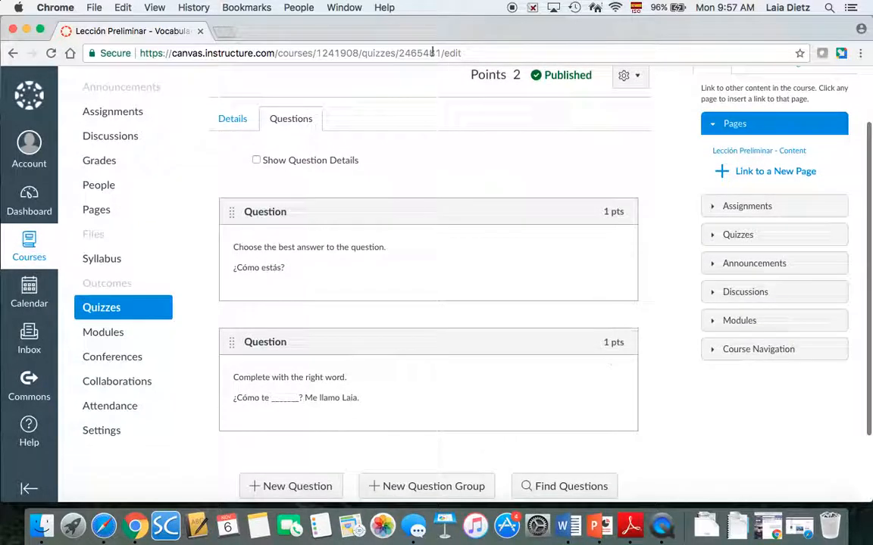
pyautogui.scroll(-3, 571, 337)
pyautogui.click(619, 452)
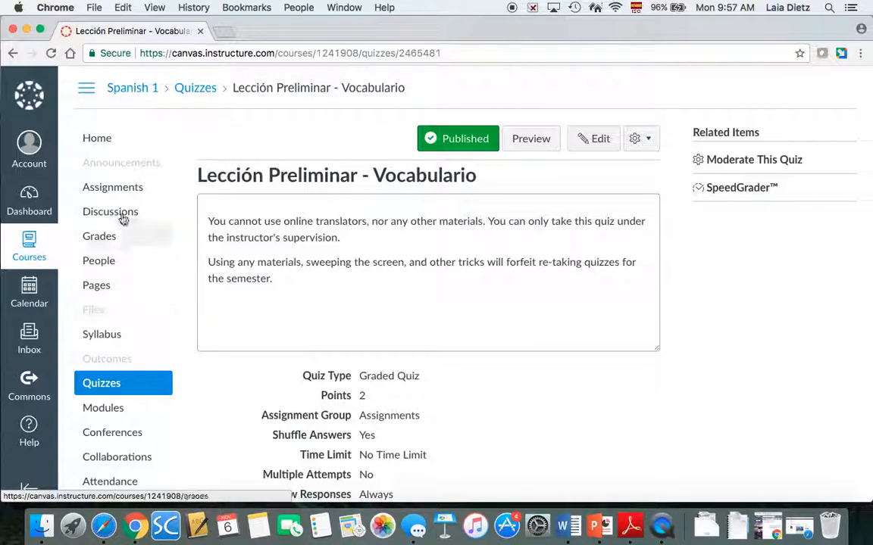
# From the course home, add the Lección Preliminar - Vocabulario quiz as a Lección Preliminar module item
pyautogui.click(97, 138)
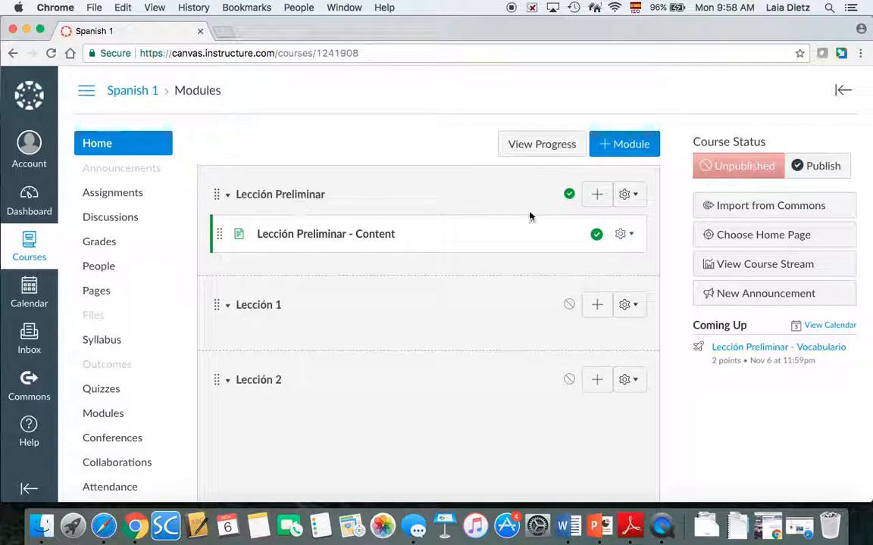
pyautogui.click(598, 195)
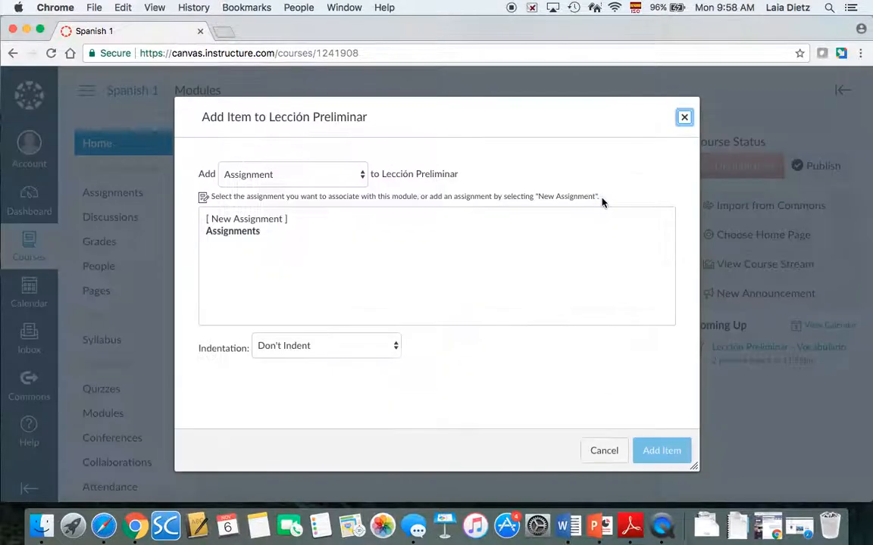
pyautogui.click(347, 179)
pyautogui.click(294, 177)
pyautogui.click(289, 175)
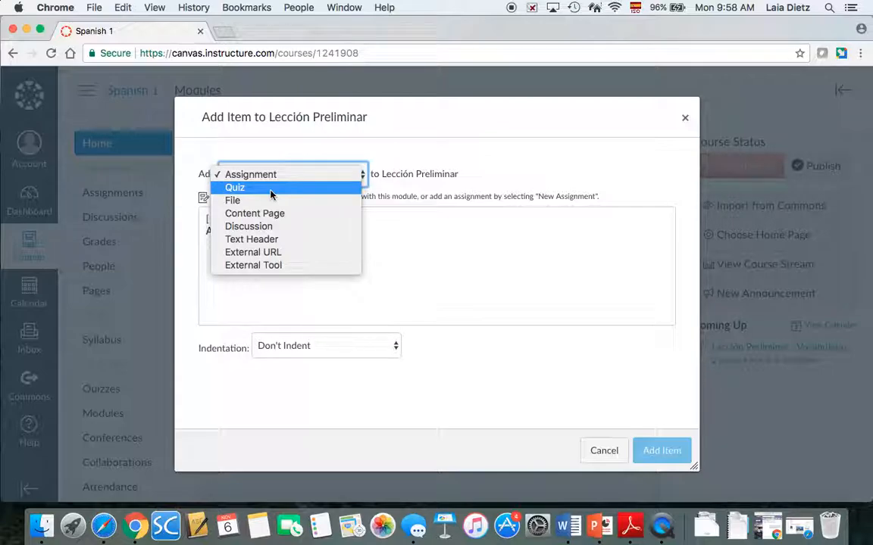
pyautogui.click(270, 189)
pyautogui.click(252, 237)
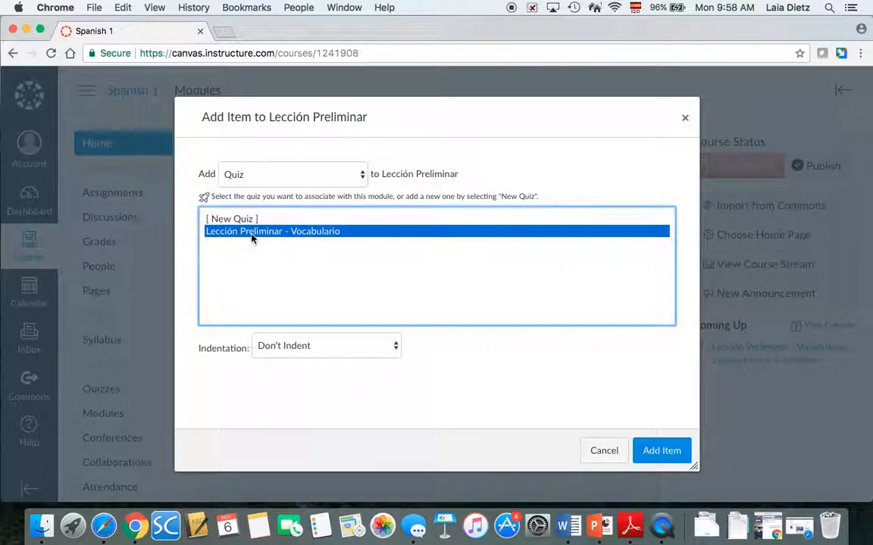
pyautogui.click(661, 450)
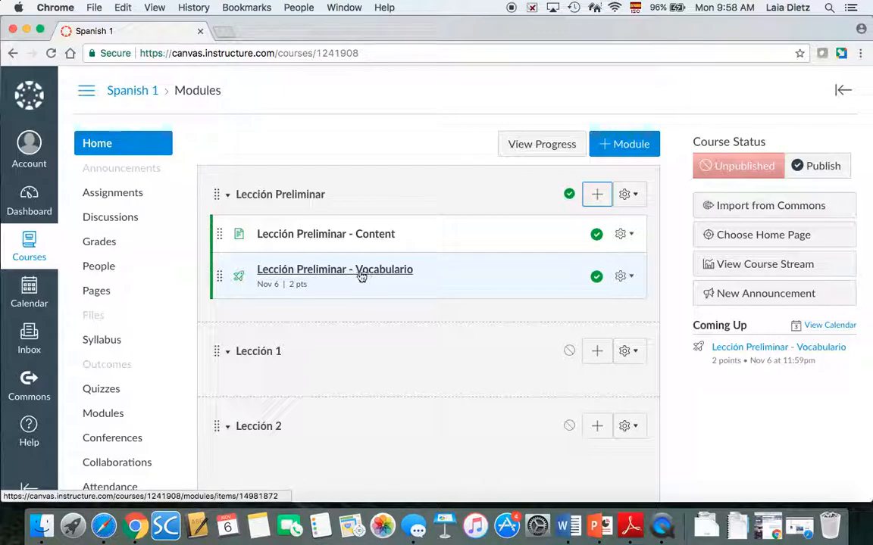
# Retitle the quiz 'Lección Preliminar - Quiz Vocabulario', save it, and return to the course home
pyautogui.click(402, 271)
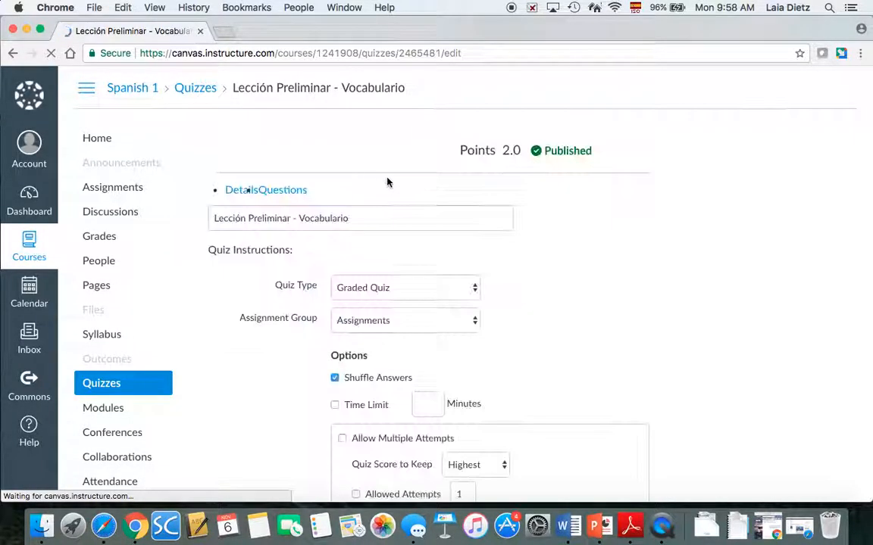
pyautogui.click(298, 233)
pyautogui.write('Quiz')
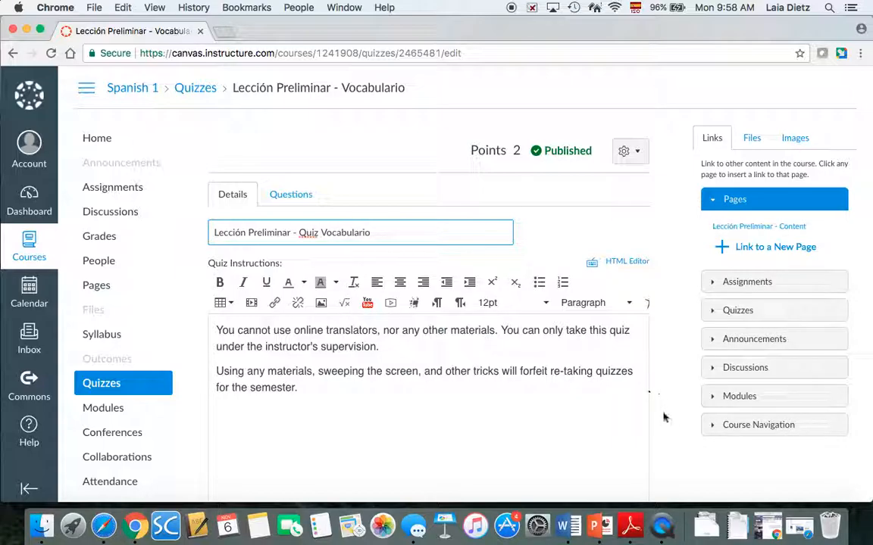
pyautogui.scroll(-5, 669, 420)
pyautogui.scroll(-10, 669, 420)
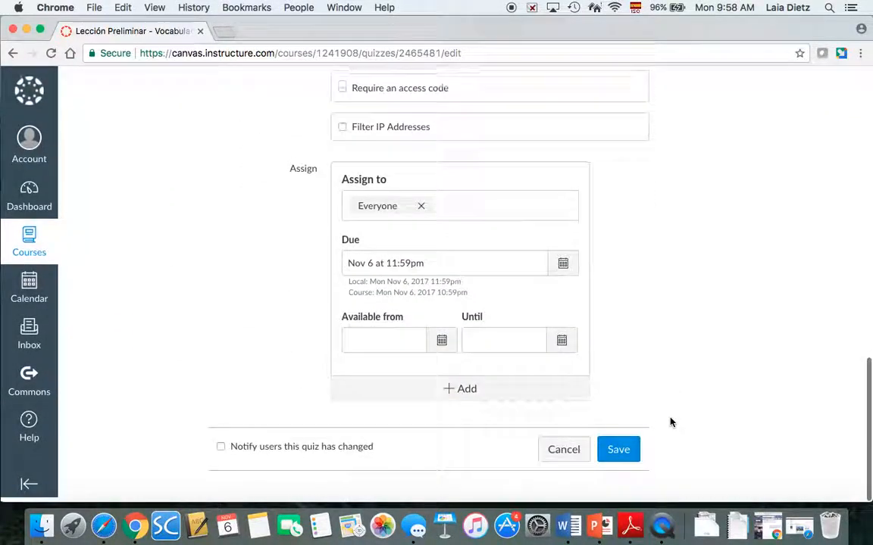
pyautogui.click(618, 457)
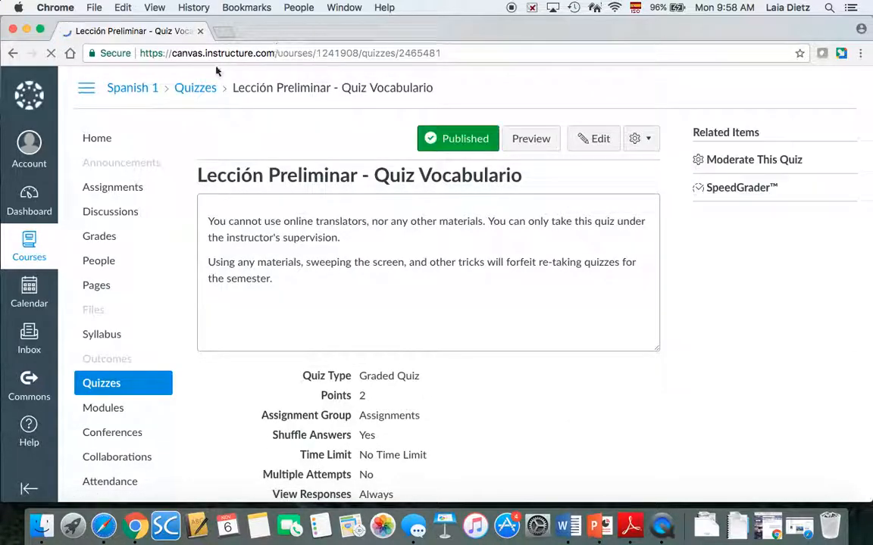
pyautogui.click(92, 139)
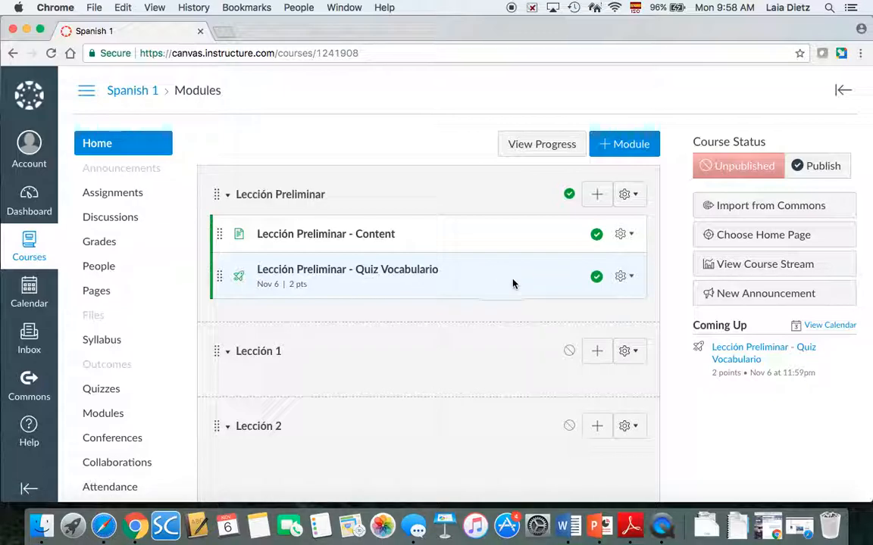
# Increase the indent of the Quiz Vocabulario item in the Lección Preliminar module
pyautogui.click(629, 282)
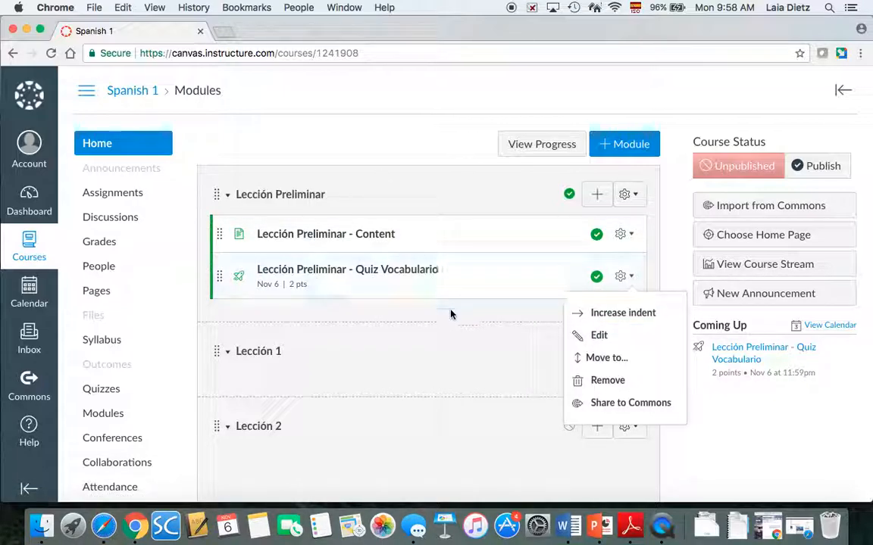
pyautogui.click(636, 315)
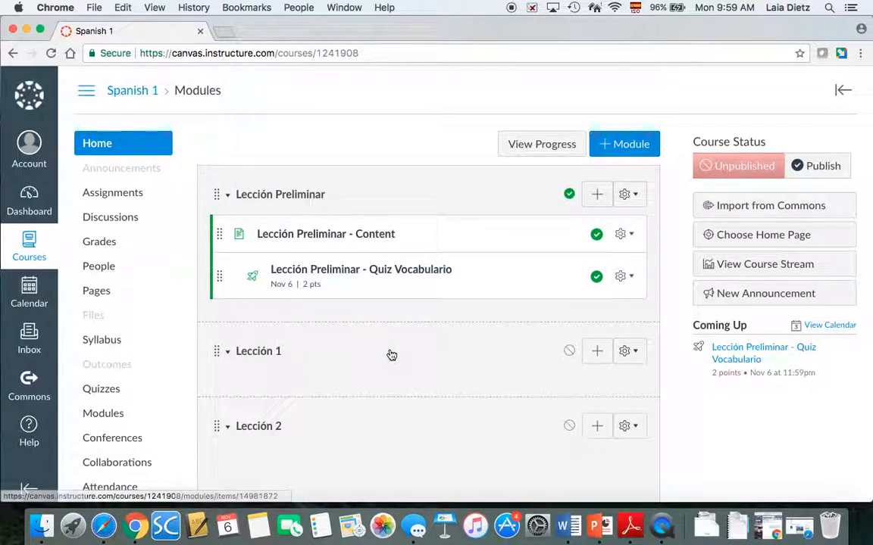
pyautogui.scroll(-2, 381, 392)
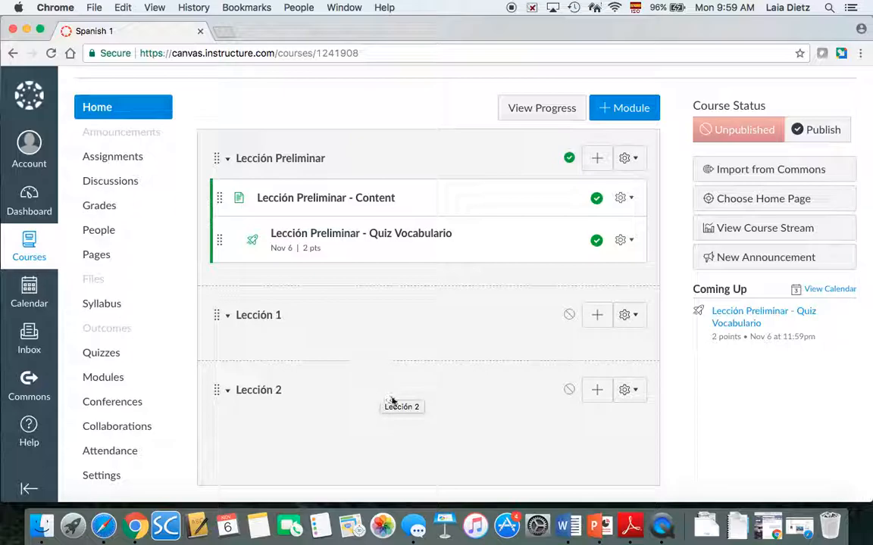
# On the Discussions page, dismiss the tutorial panel and create a new discussion topic
pyautogui.click(131, 181)
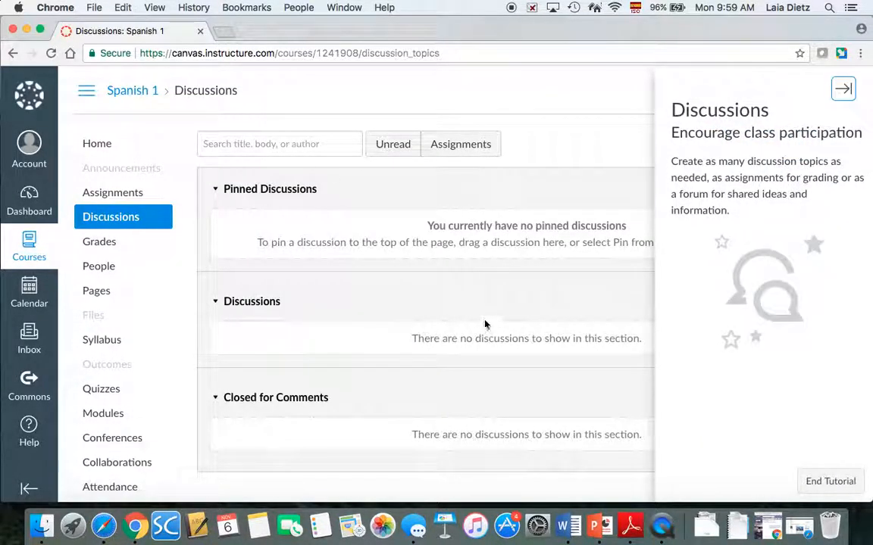
pyautogui.click(843, 88)
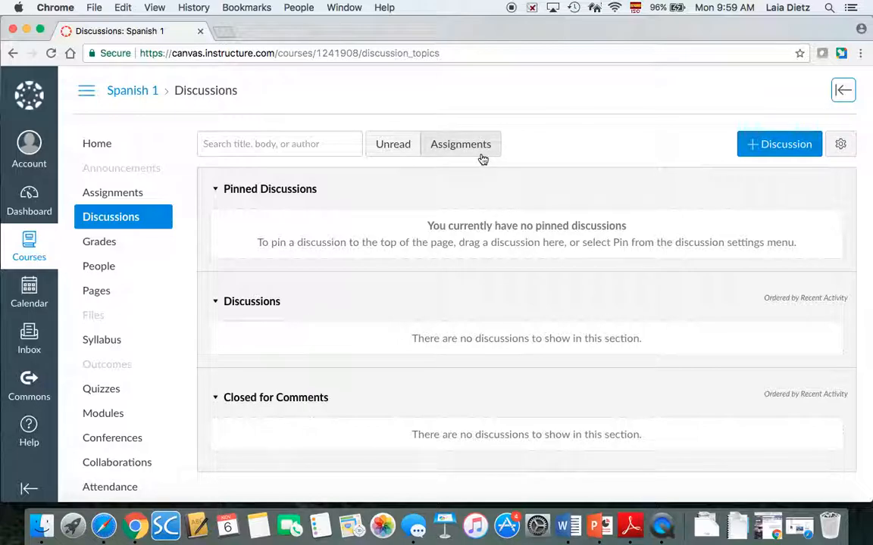
pyautogui.click(755, 142)
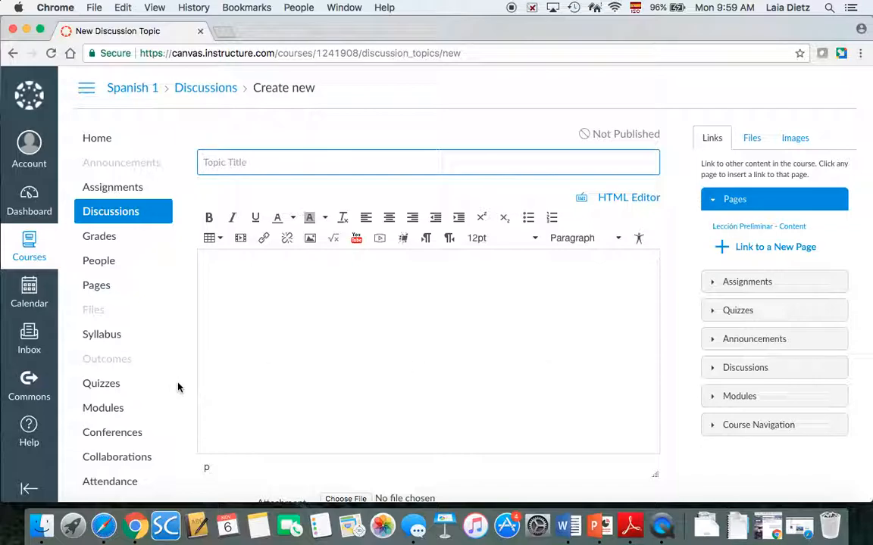
# Title the new discussion '¿Qué te gusta?'
pyautogui.scroll(-2, 178, 387)
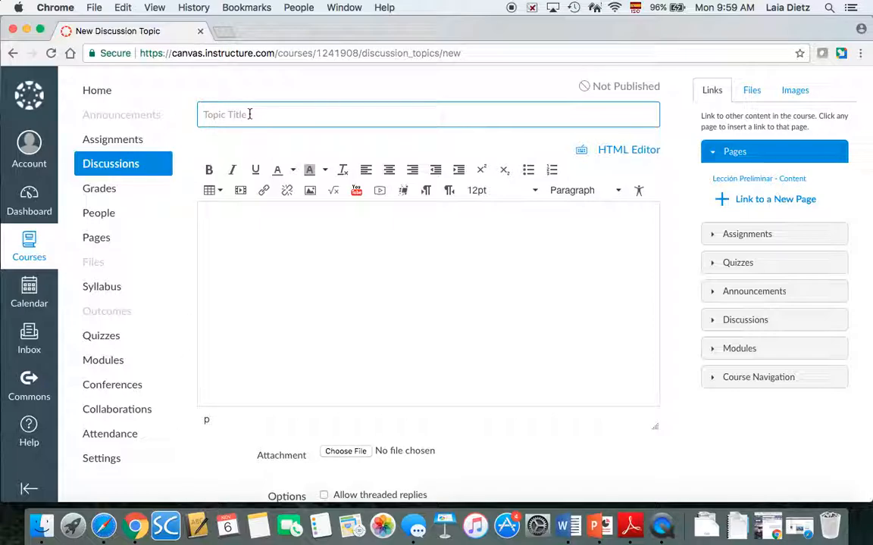
pyautogui.write('Me')
pyautogui.press('BackSpace')
pyautogui.press('BackSpace')
pyautogui.write('Top')
pyautogui.write('Qué te gusta?')
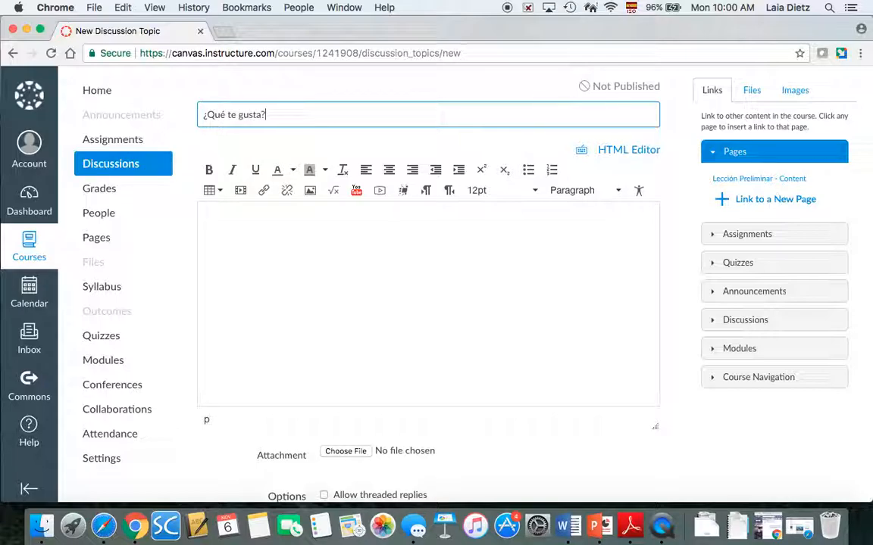
# Write instructions to list three liked and three disliked activities and comment on another student's answer
pyautogui.click(286, 222)
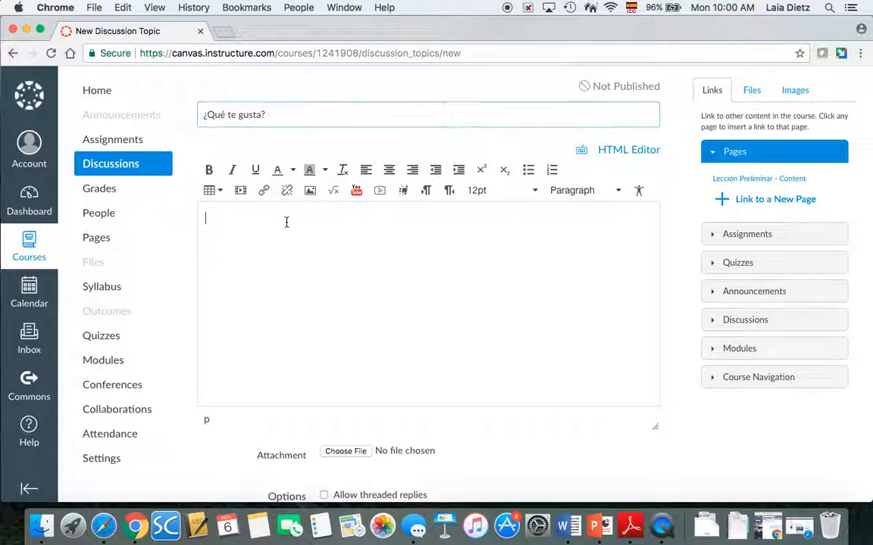
pyautogui.write('¿')
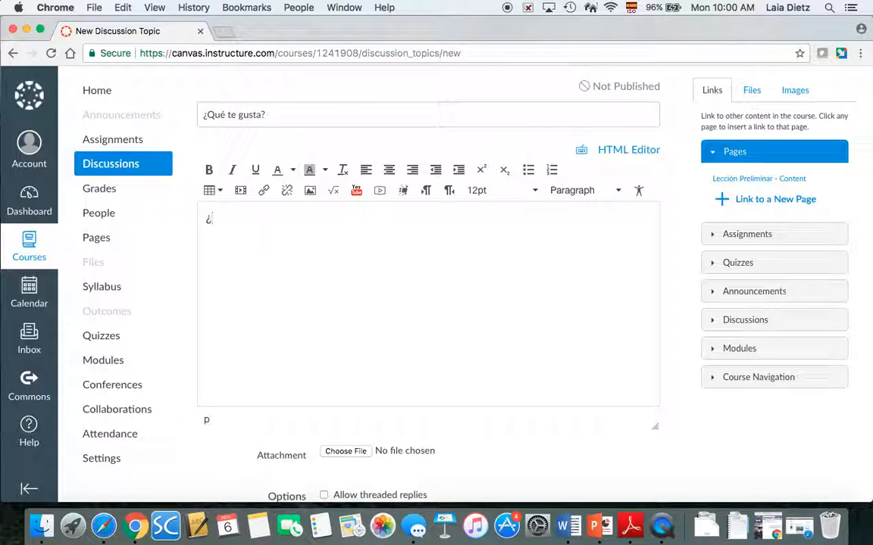
pyautogui.write('Con')
pyautogui.press('BackSpace')
pyautogui.press('BackSpace')
pyautogui.write('Answer the questions')
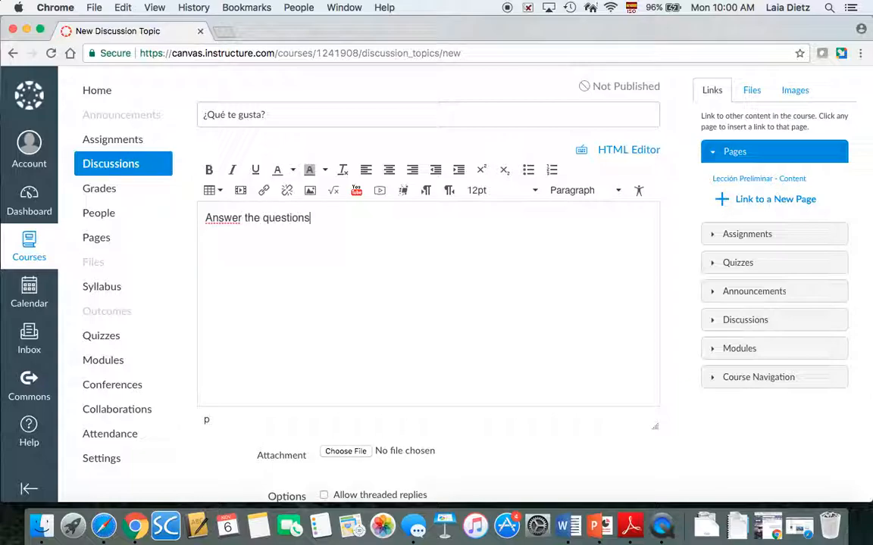
pyautogui.press('BackSpace')
pyautogui.write(', with 3 things or activity')
pyautogui.press('BackSpace')
pyautogui.write('ies that you like')
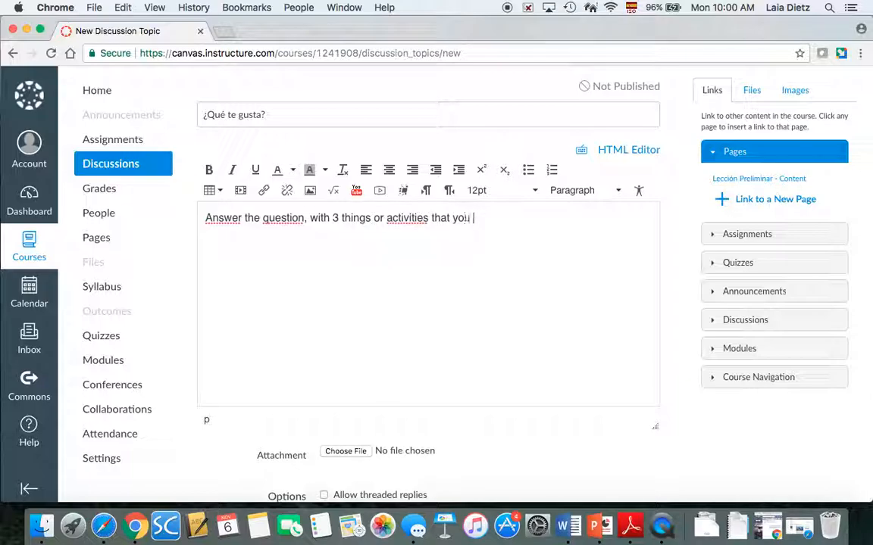
pyautogui.write(' to do, and')
pyautogui.press('BackSpace')
pyautogui.press('BackSpace')
pyautogui.press('BackSpace')
pyautogui.write('nd 3 thing')
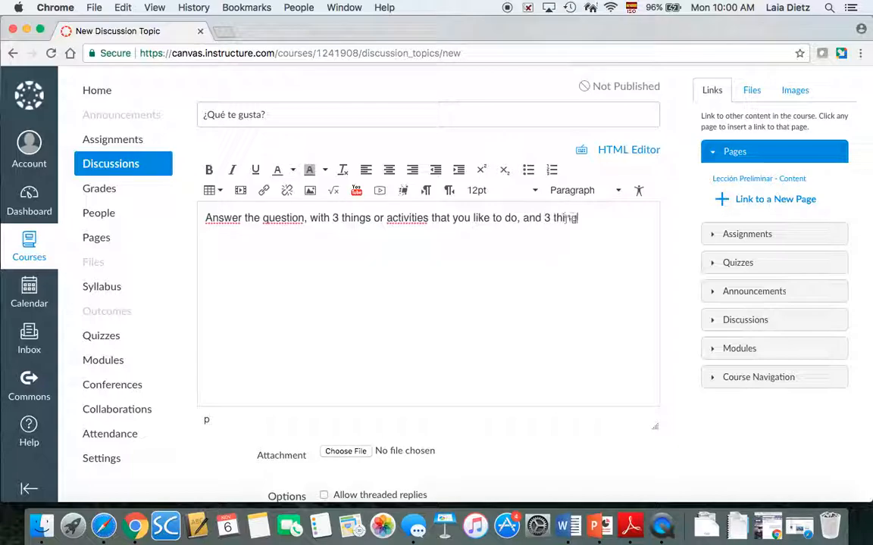
pyautogui.write('s or activities that you d')
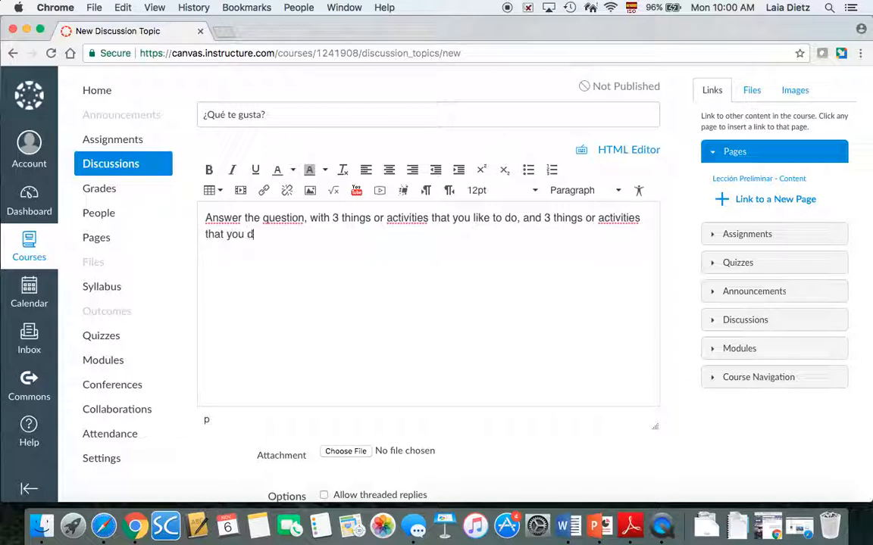
pyautogui.write('o not like to do')
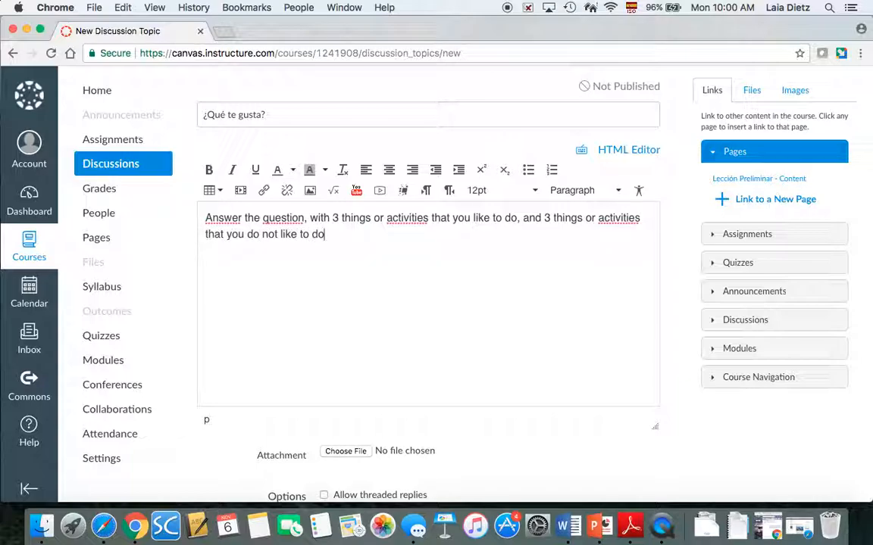
pyautogui.write('. Comment on ')
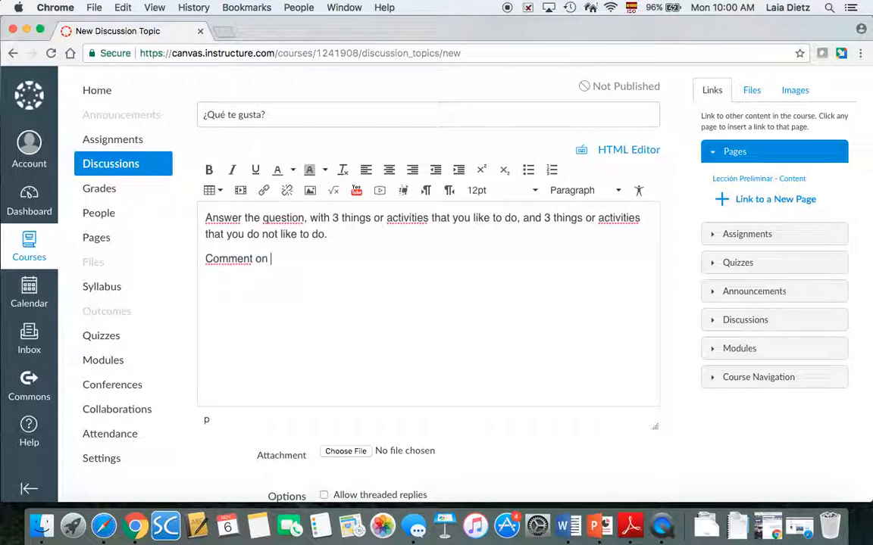
pyautogui.write('another students')
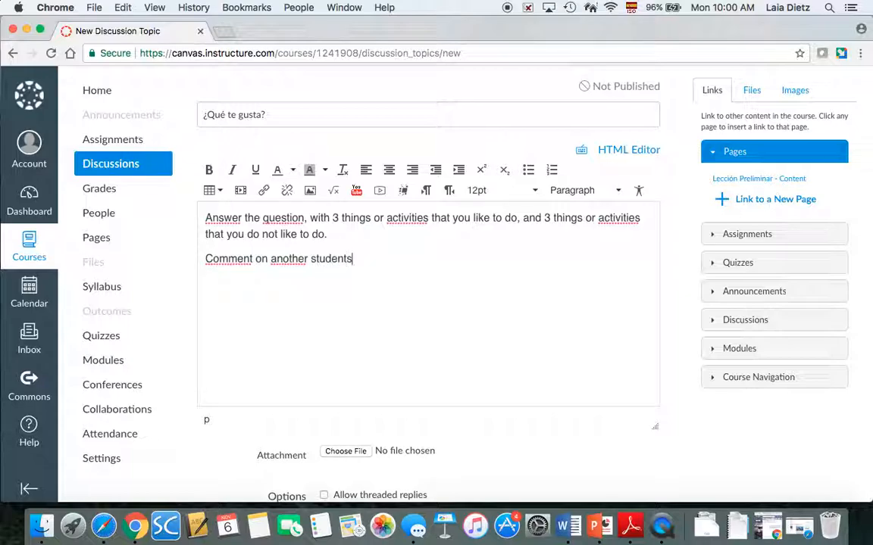
pyautogui.press('BackSpace')
pyautogui.write("'s repl")
pyautogui.press('BackSpace')
pyautogui.write('answer.')
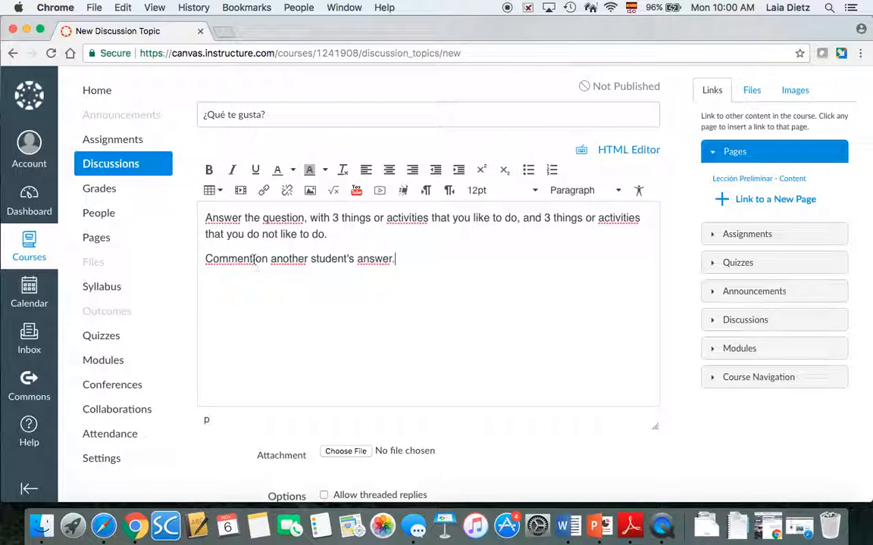
# Reword the last sentence to 'Reply to another student's answer by expressing whether you like those or not.'
pyautogui.click(253, 259)
pyautogui.press('BackSpace')
pyautogui.press('BackSpace')
pyautogui.press('BackSpace')
pyautogui.press('BackSpace')
pyautogui.press('BackSpace')
pyautogui.press('BackSpace')
pyautogui.press('BackSpace')
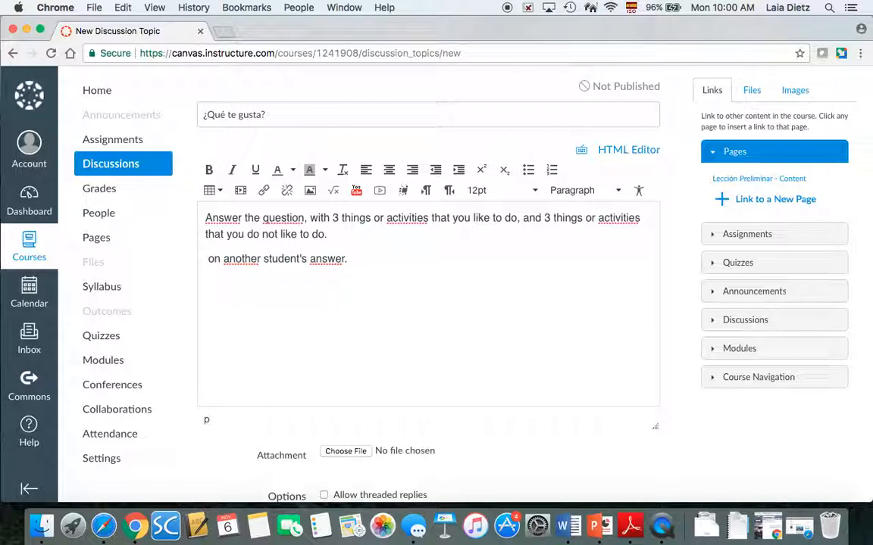
pyautogui.press('BackSpace')
pyautogui.press('BackSpace')
pyautogui.press('BackSpace')
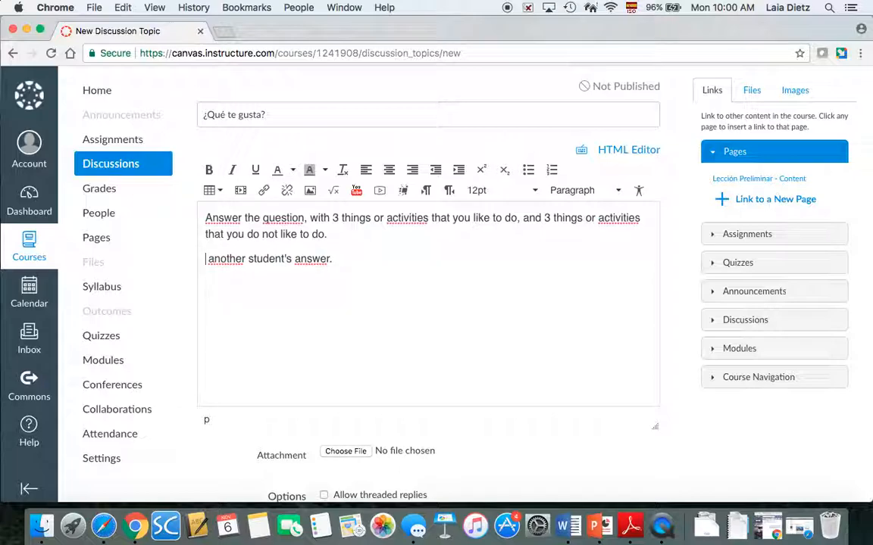
pyautogui.write('Reply to')
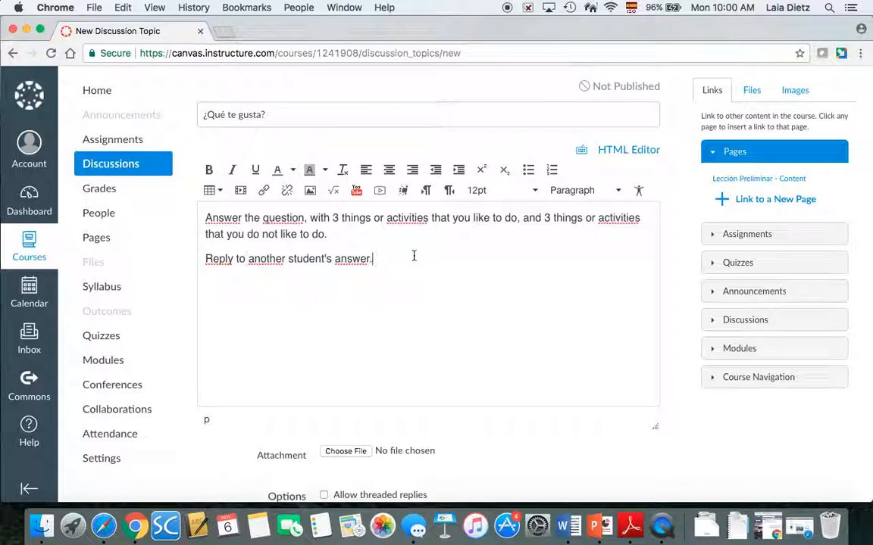
pyautogui.press('BackSpace')
pyautogui.write('by expressing that')
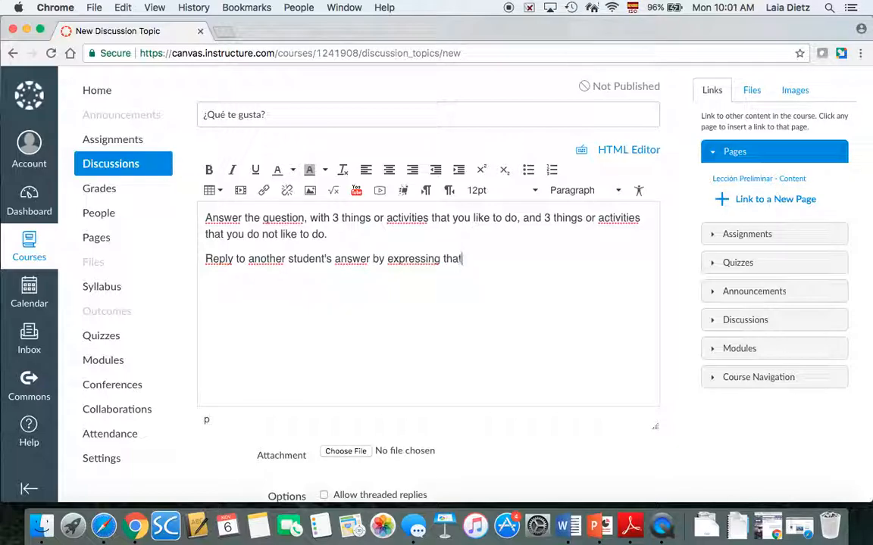
pyautogui.press('BackSpace')
pyautogui.press('BackSpace')
pyautogui.press('BackSpace')
pyautogui.press('BackSpace')
pyautogui.write('whether you like those or not.')
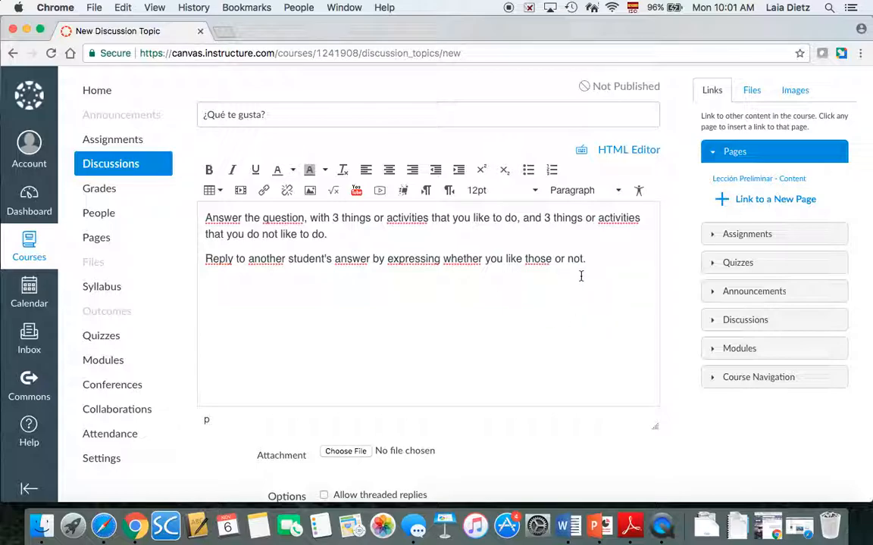
pyautogui.press('Return')
# Type the examples 'Me gusta Colorado, la pizza y la familia.' and 'No me gusta la tele, hacer nada y la violencia.'
pyautogui.write('Ejemp')
pyautogui.write('Me gusta es')
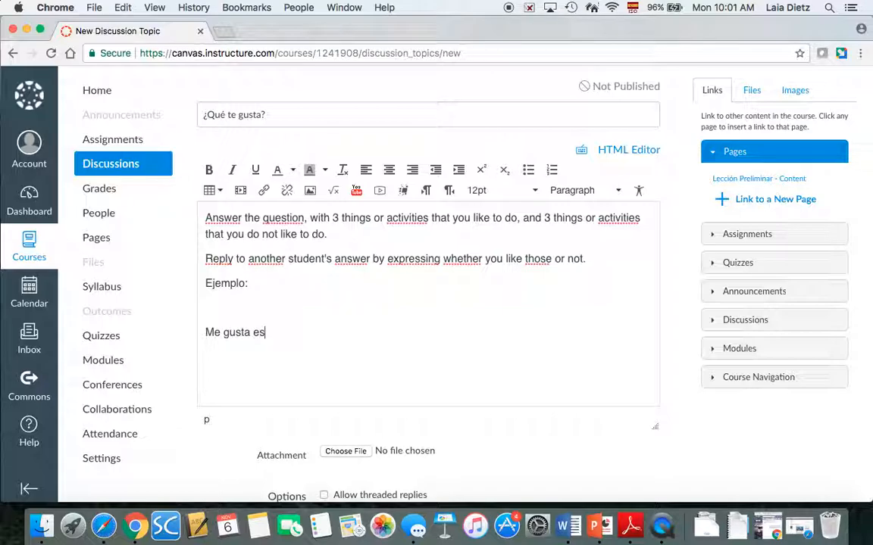
pyautogui.write(' a la mon')
pyautogui.press('BackSpace')
pyautogui.press('BackSpace')
pyautogui.press('BackSpace')
pyautogui.press('BackSpace')
pyautogui.press('BackSpace')
pyautogui.press('BackSpace')
pyautogui.press('BackSpace')
pyautogui.write('Colorado, la pizza')
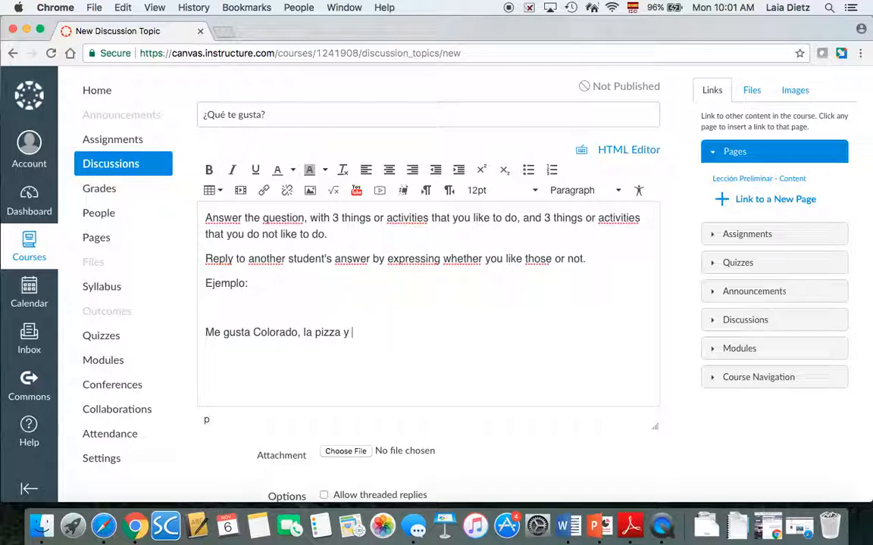
pyautogui.write('y la familia.')
pyautogui.press('Return')
pyautogui.write('No me gusta la tele,')
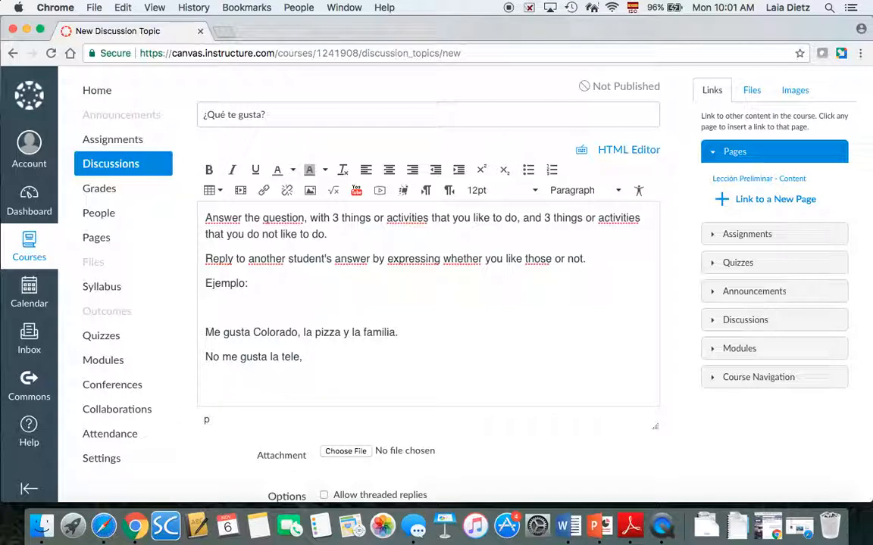
pyautogui.write('hacer nada y')
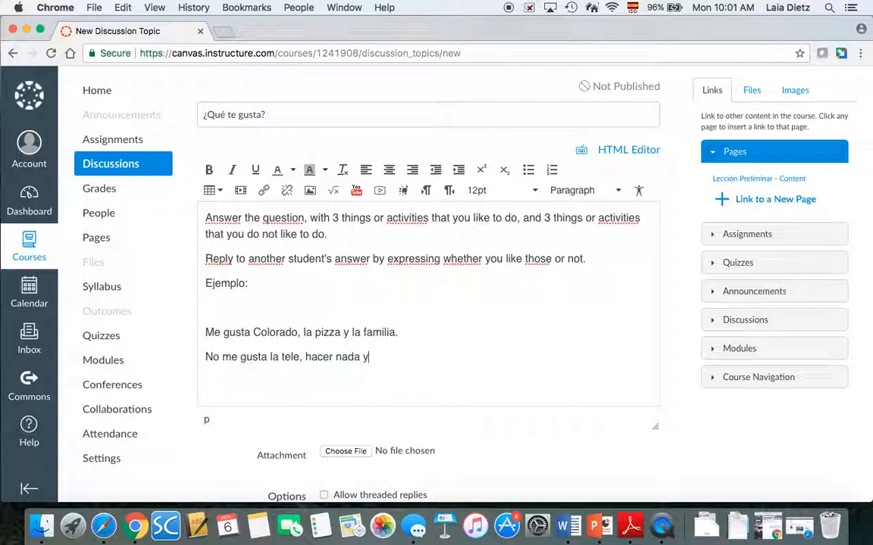
pyautogui.write(' la violencia.')
# Tick 'Users must post before seeing replies' and 'Graded' in the discussion options
pyautogui.scroll(-2, 611, 460)
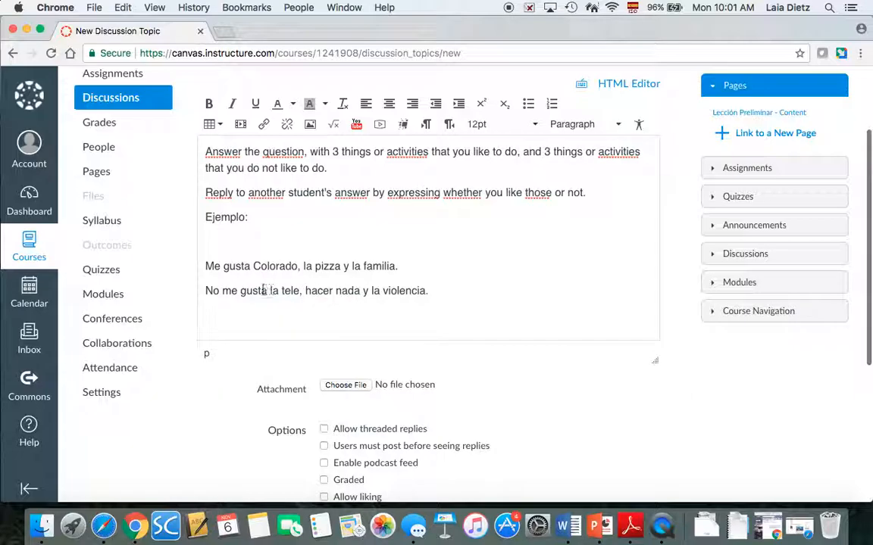
pyautogui.scroll(-2, 470, 318)
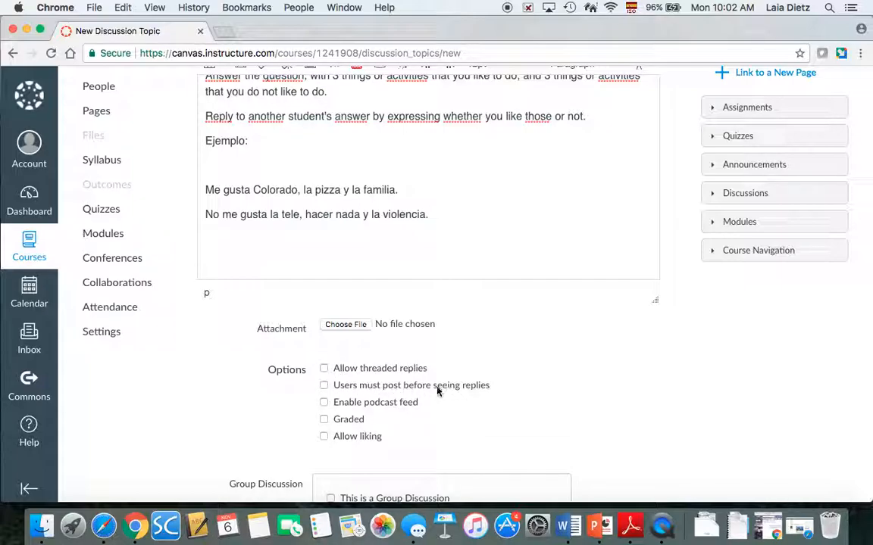
pyautogui.click(324, 386)
pyautogui.click(324, 420)
pyautogui.scroll(-5, 531, 425)
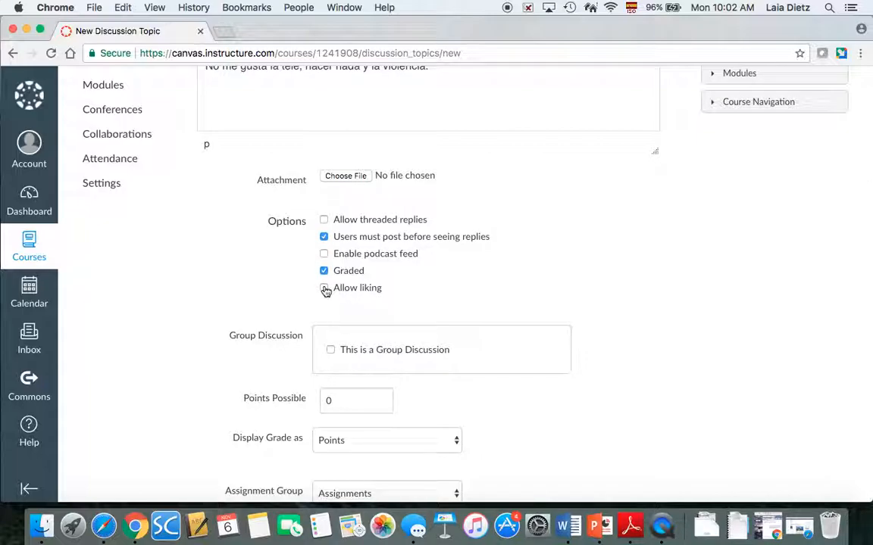
pyautogui.scroll(-5, 469, 335)
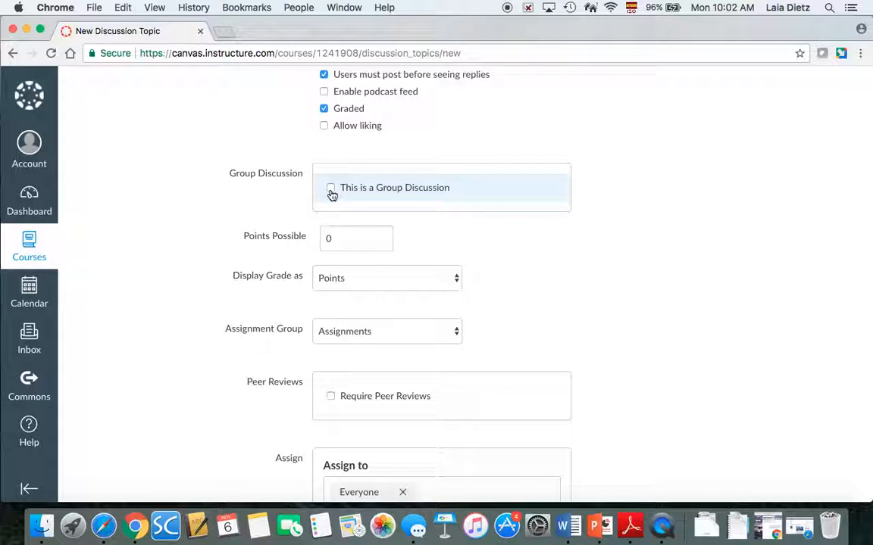
pyautogui.click(352, 278)
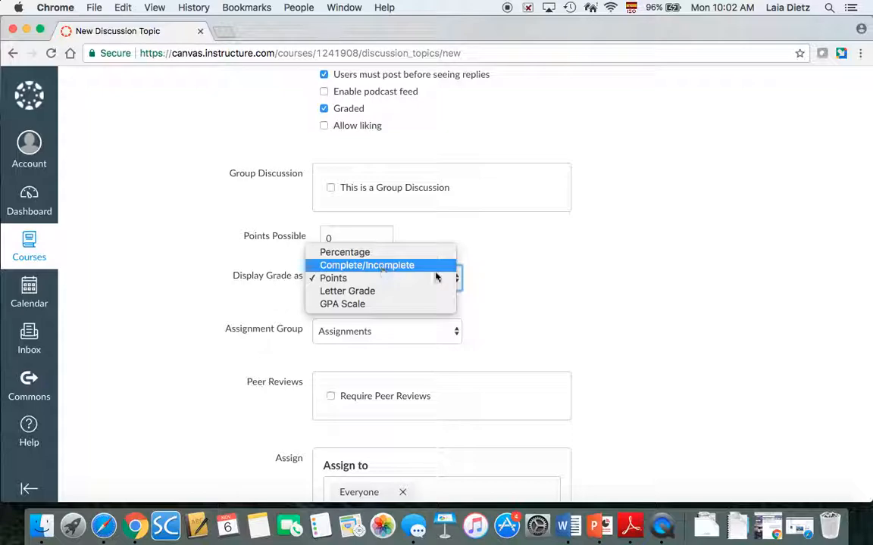
pyautogui.click(624, 317)
pyautogui.scroll(-3, 621, 319)
pyautogui.scroll(-1, 621, 319)
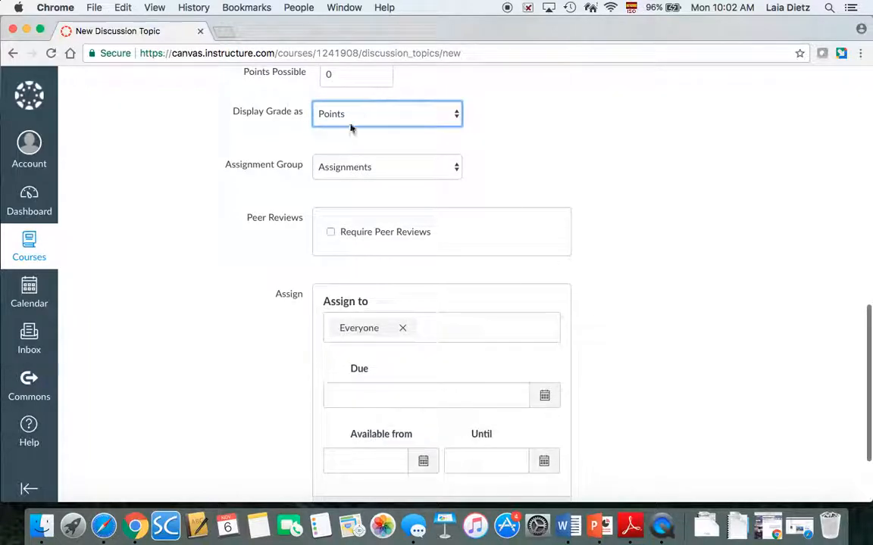
pyautogui.click(378, 173)
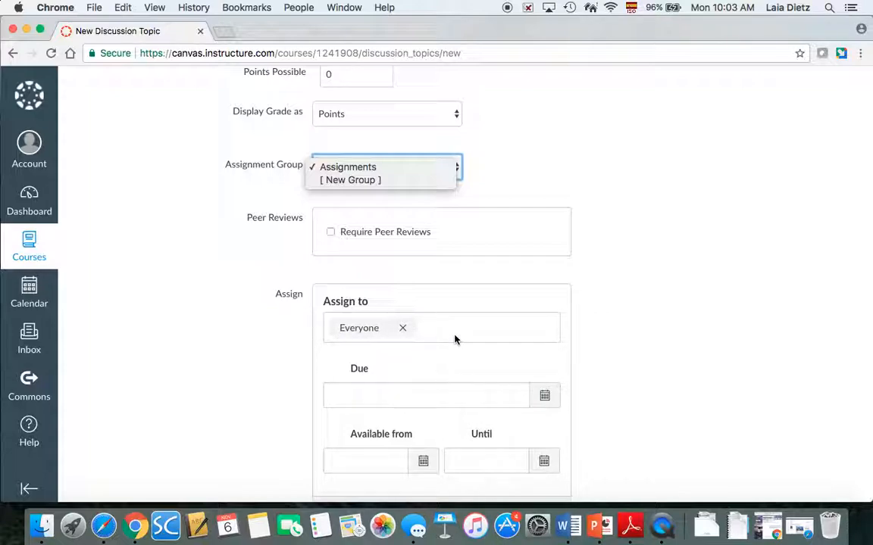
pyautogui.click(597, 220)
pyautogui.scroll(15, 597, 220)
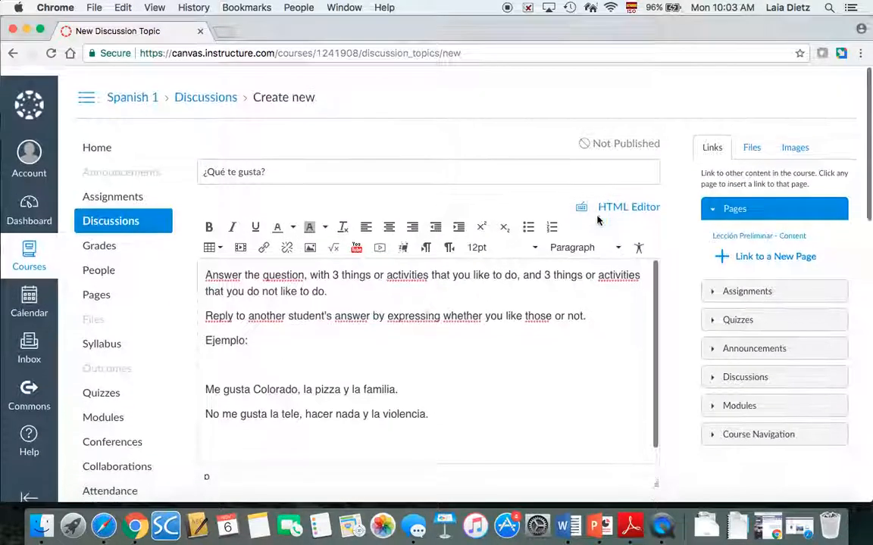
pyautogui.scroll(-15, 286, 303)
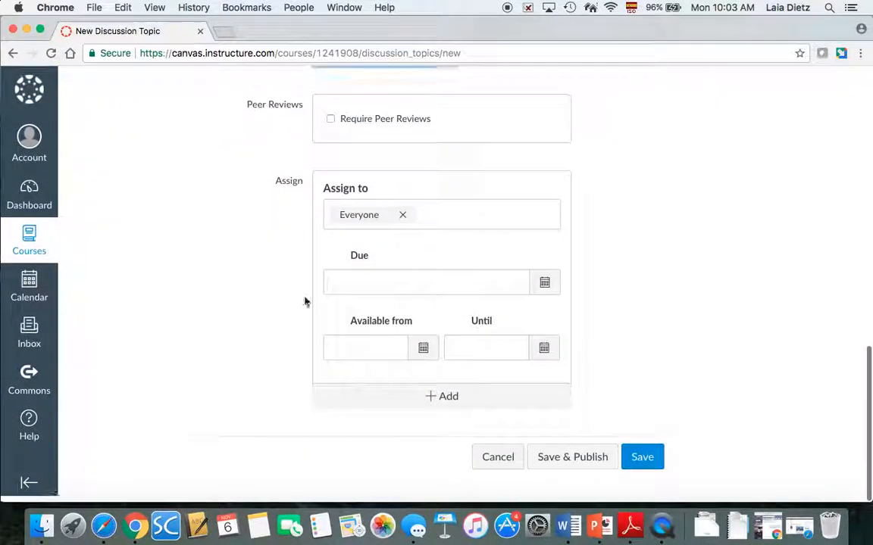
# Save and publish '¿Qué te gusta?', and review its graded topic page with 0 points possible
pyautogui.click(584, 475)
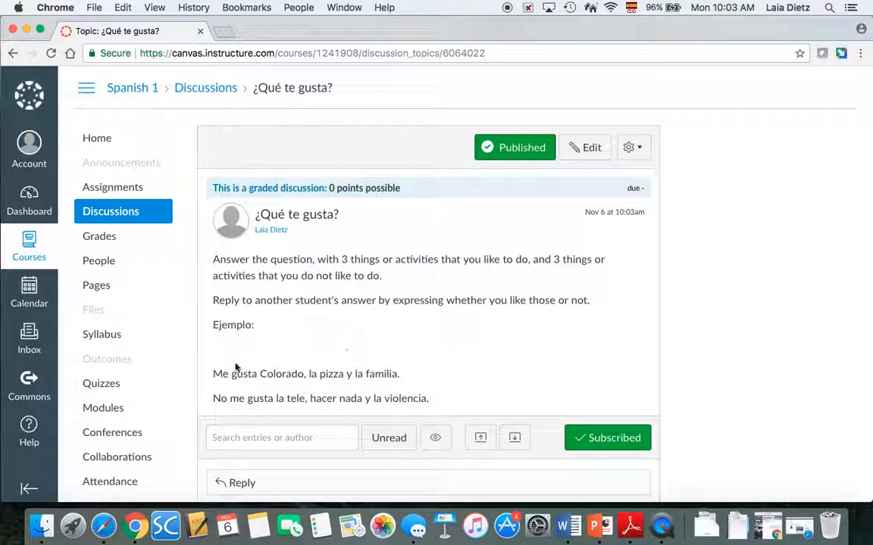
pyautogui.scroll(-2, 177, 352)
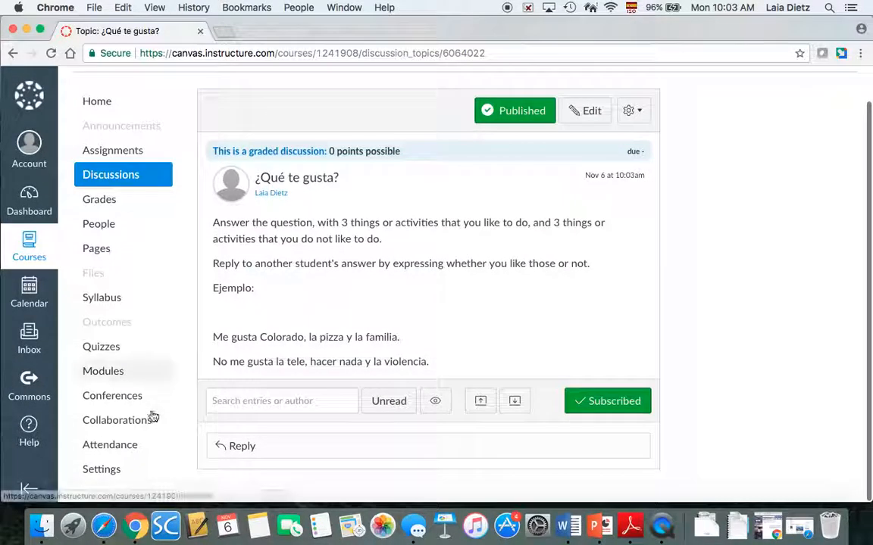
# From the course Settings, open the 'Copy this Course' form for Spanish 1
pyautogui.click(106, 470)
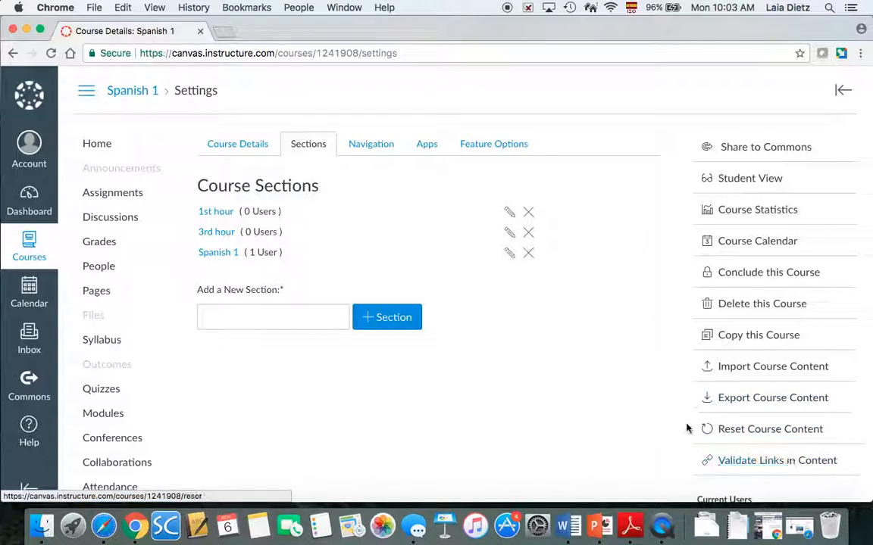
pyautogui.scroll(-2, 666, 366)
pyautogui.scroll(-3, 666, 366)
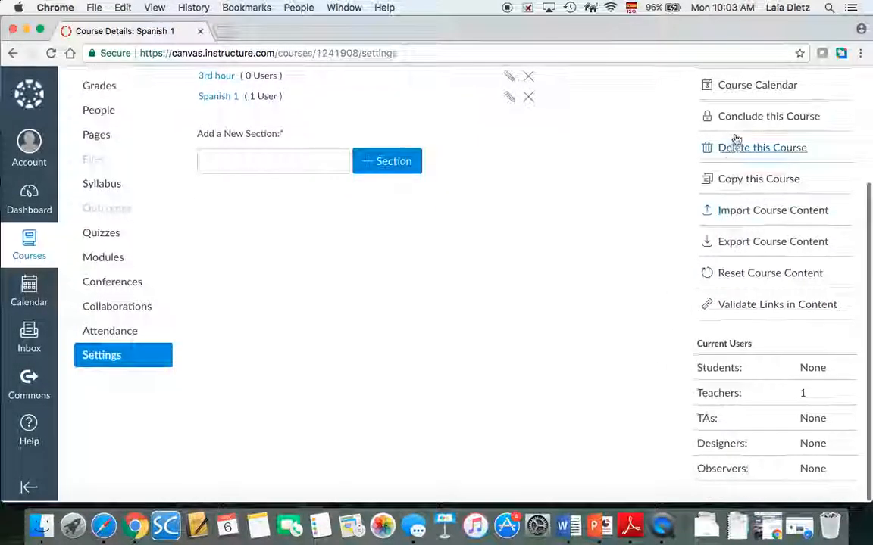
pyautogui.click(735, 189)
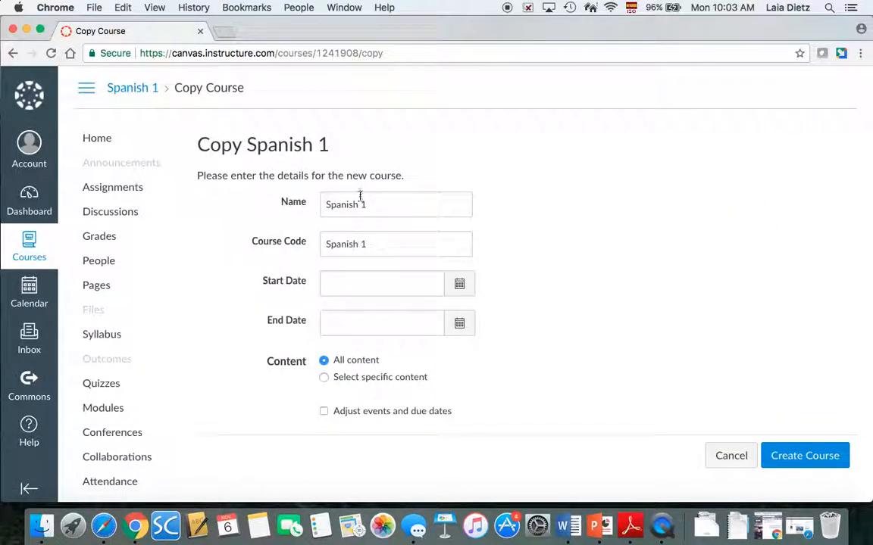
# Append ' 2018' to the new course name so it reads 'Spanish 1 2018'
pyautogui.click(380, 209)
pyautogui.write('2018')
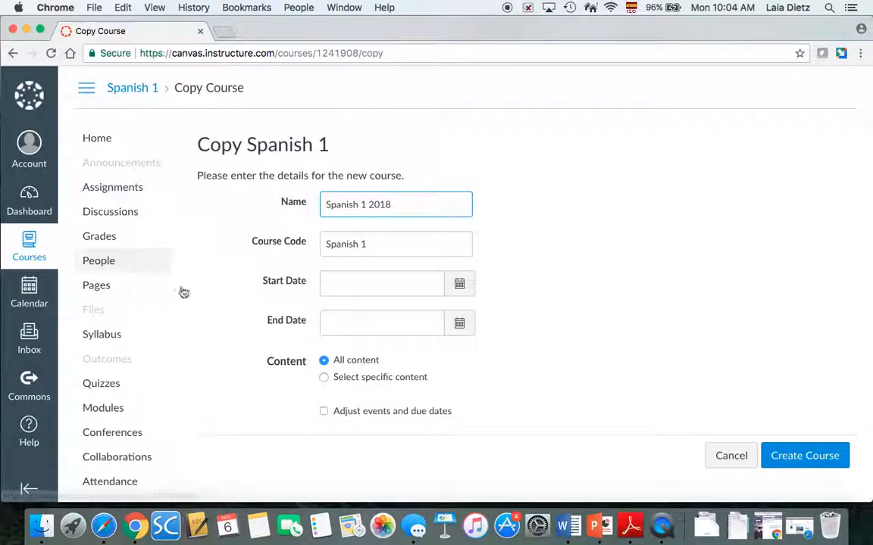
pyautogui.scroll(-2, 234, 306)
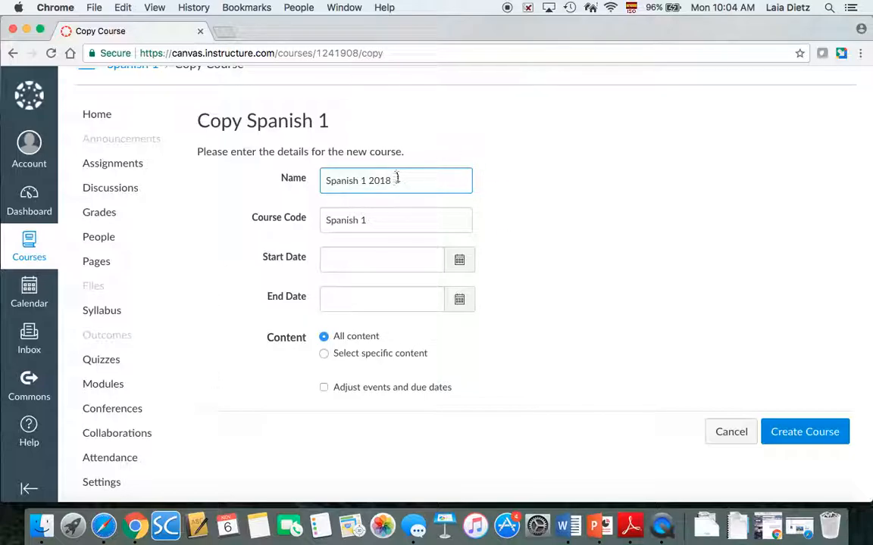
# Replace 'Spanish 1 2018' with two e-mail addresses, switching the keyboard input to the U.S. layout
pyautogui.moveTo(395, 180); pyautogui.dragTo(276, 177)
pyautogui.press('BackSpace')
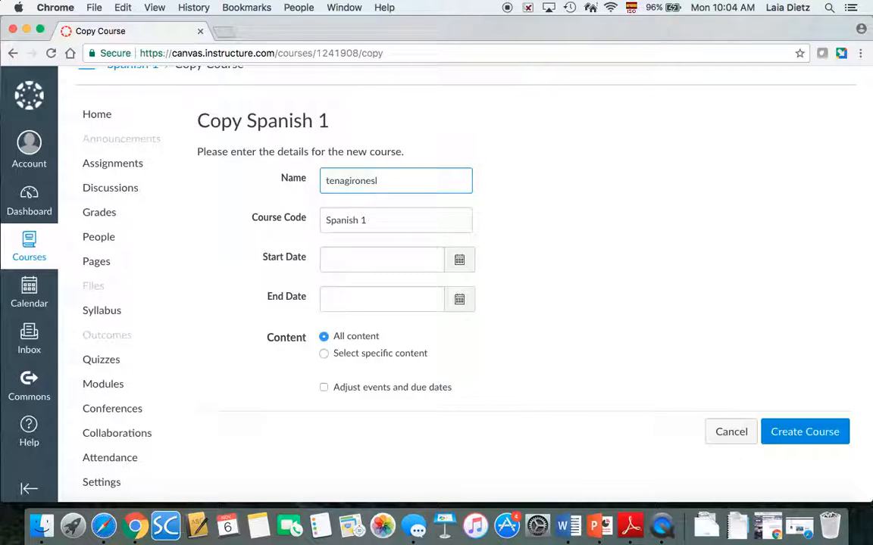
pyautogui.click(631, 8)
pyautogui.click(634, 24)
pyautogui.write('@b')
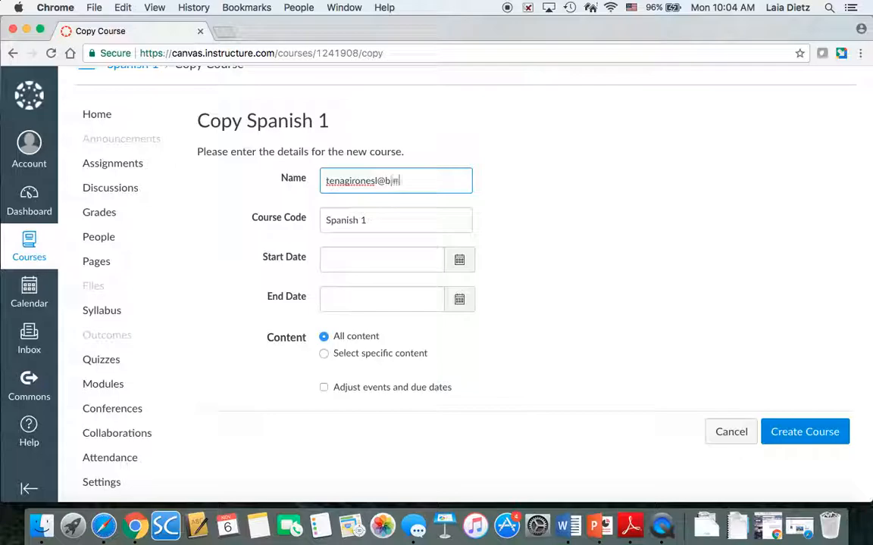
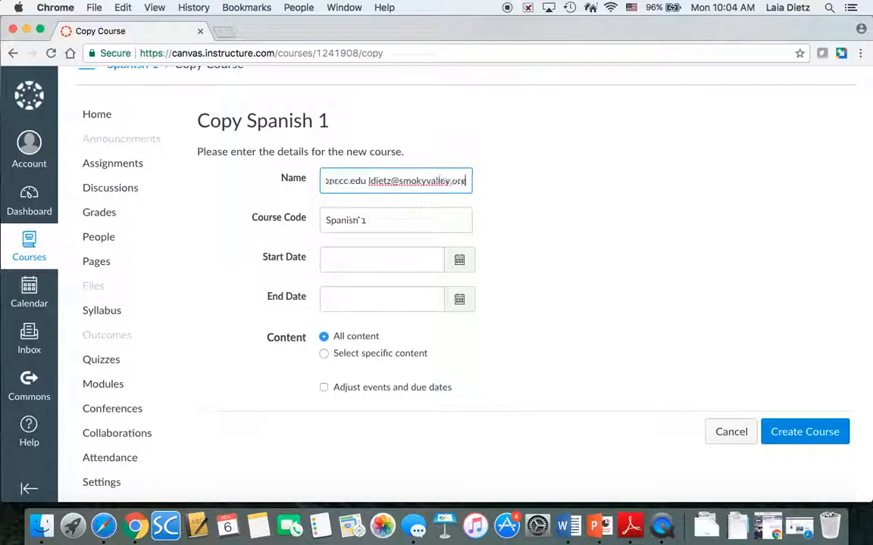